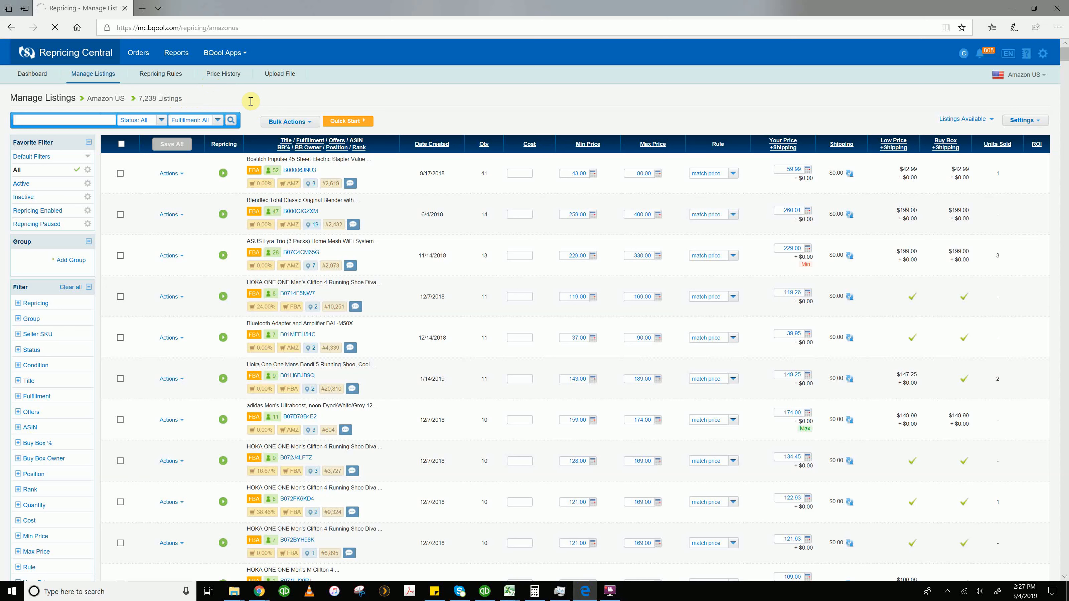
Filter the listings to show only Active status and run the search
{"action": "left_click", "coordinate": [162, 121]}
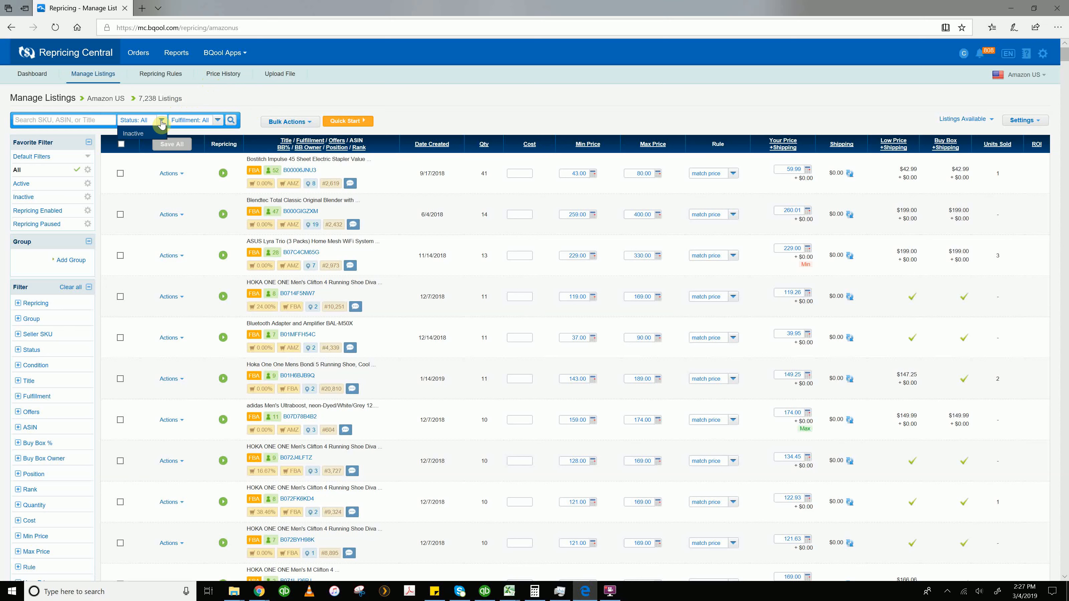
{"action": "left_click", "coordinate": [147, 141]}
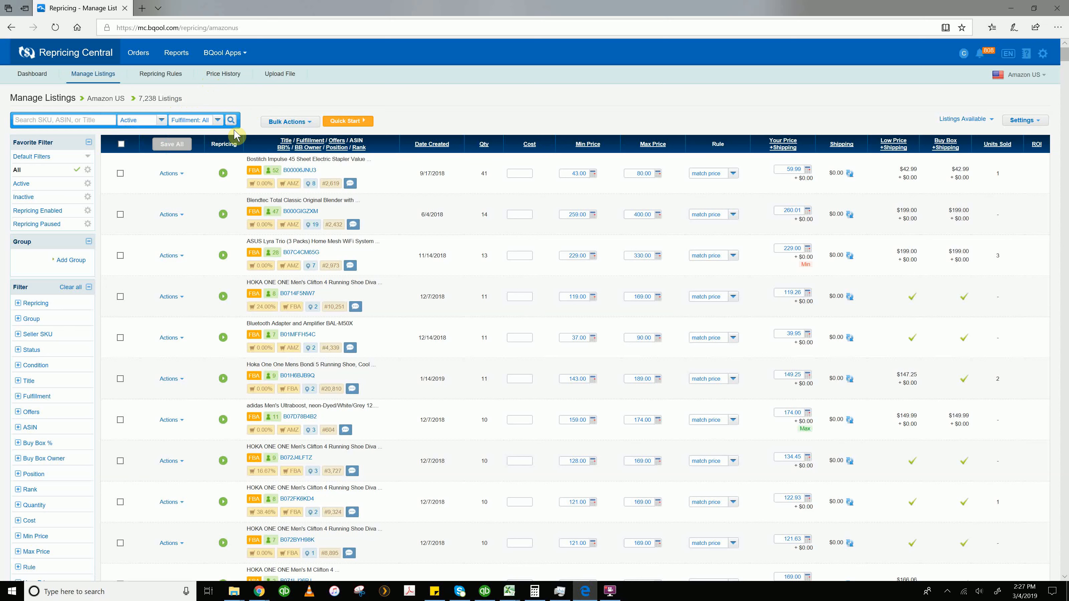
{"action": "left_click", "coordinate": [231, 122]}
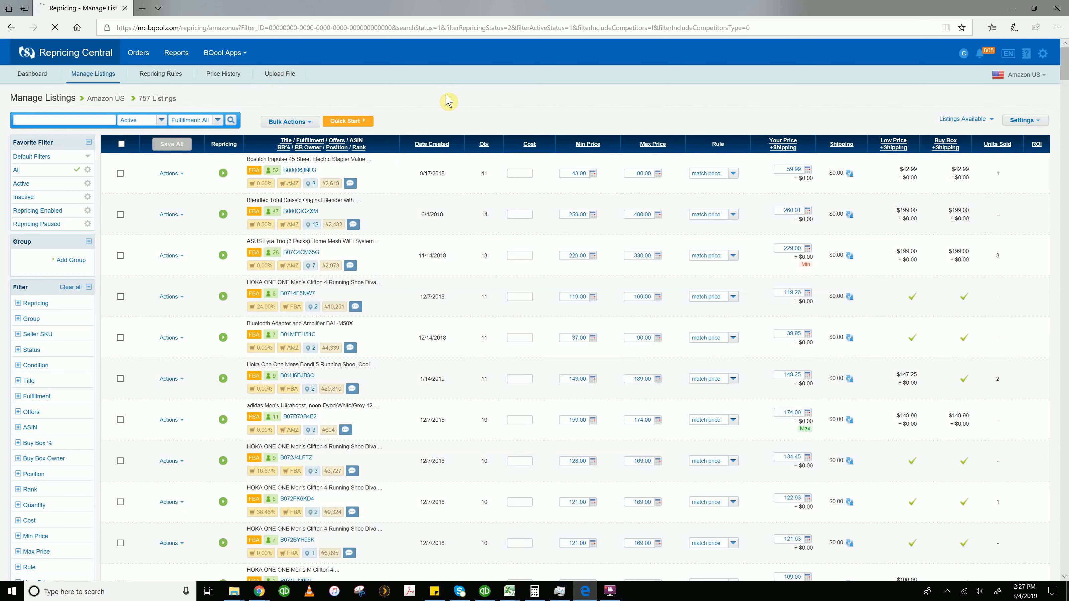
Scroll through the filtered active listings to review them
{"action": "scroll", "coordinate": [548, 132], "scroll_direction": "down", "scroll_amount": 10}
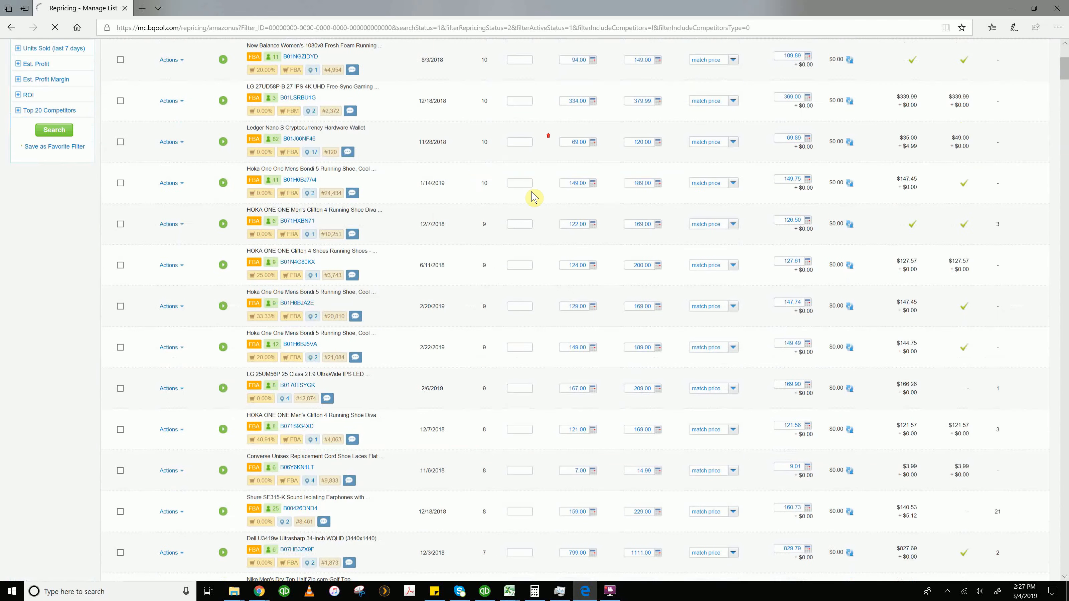
{"action": "scroll", "coordinate": [527, 181], "scroll_direction": "up", "scroll_amount": 10}
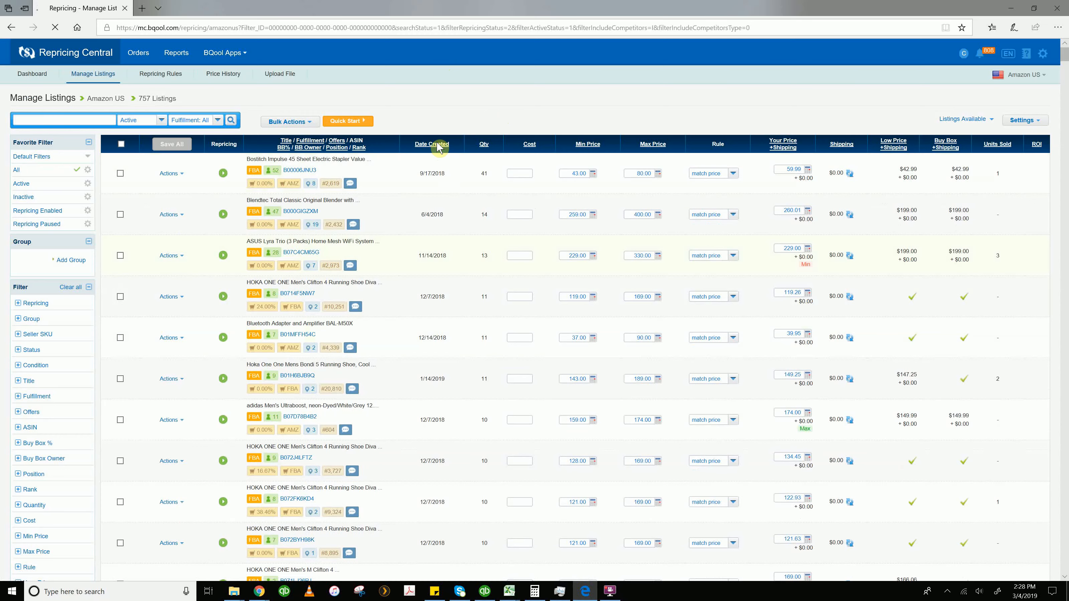
{"action": "scroll", "coordinate": [503, 179], "scroll_direction": "down", "scroll_amount": 12}
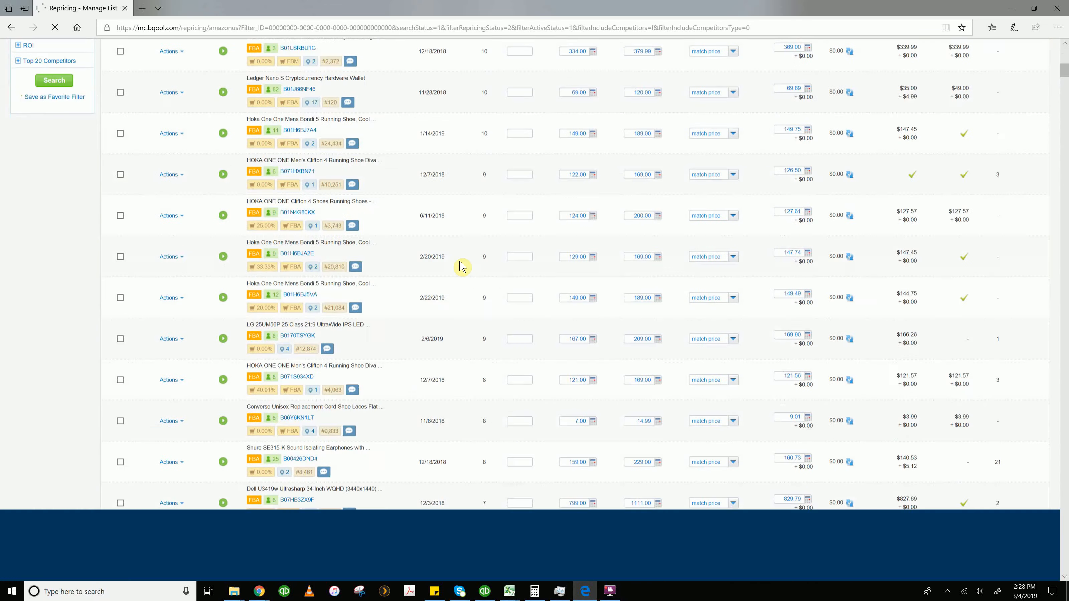
{"action": "scroll", "coordinate": [472, 318], "scroll_direction": "up", "scroll_amount": 10}
{"action": "scroll", "coordinate": [484, 68], "scroll_direction": "up", "scroll_amount": 1}
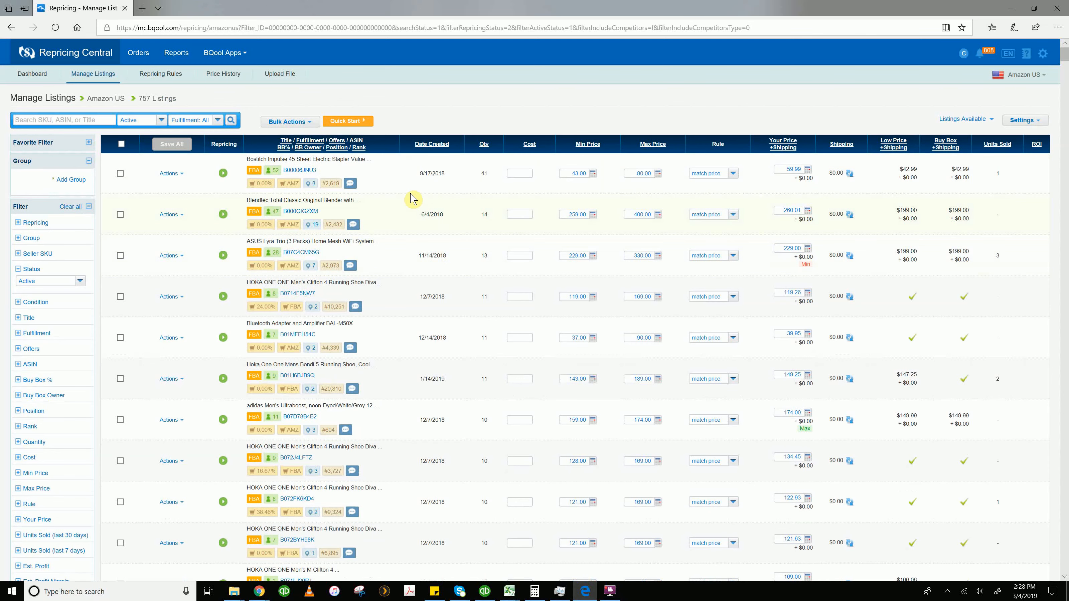
{"action": "scroll", "coordinate": [407, 350], "scroll_direction": "down", "scroll_amount": 4}
{"action": "scroll", "coordinate": [442, 328], "scroll_direction": "up", "scroll_amount": 5}
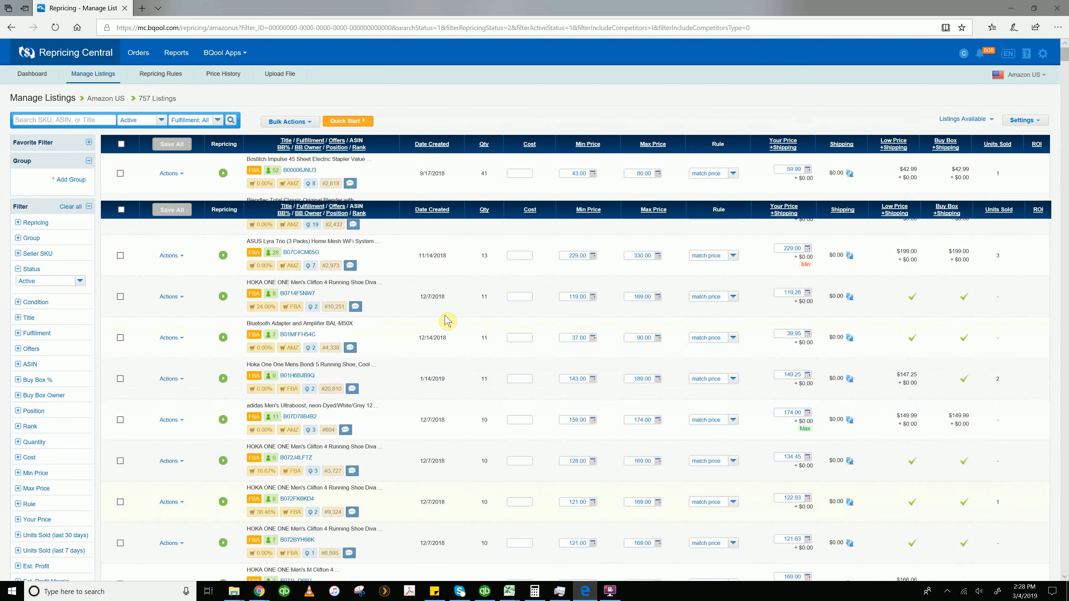
{"action": "scroll", "coordinate": [476, 139], "scroll_direction": "down", "scroll_amount": 2}
{"action": "scroll", "coordinate": [472, 160], "scroll_direction": "up", "scroll_amount": 2}
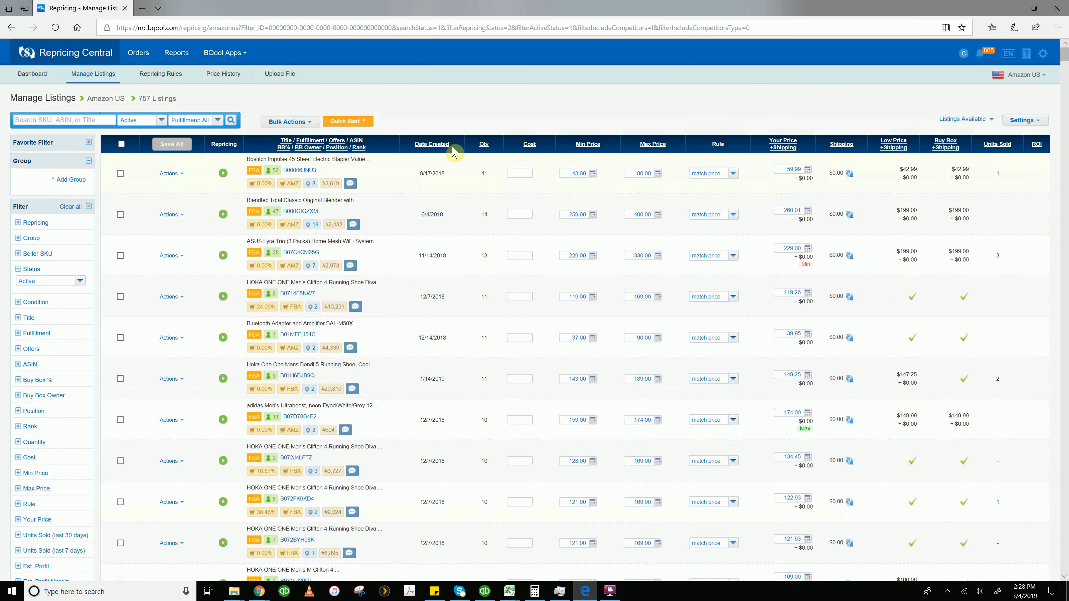
Sort the listings by date created, newest first
{"action": "left_click", "coordinate": [434, 147]}
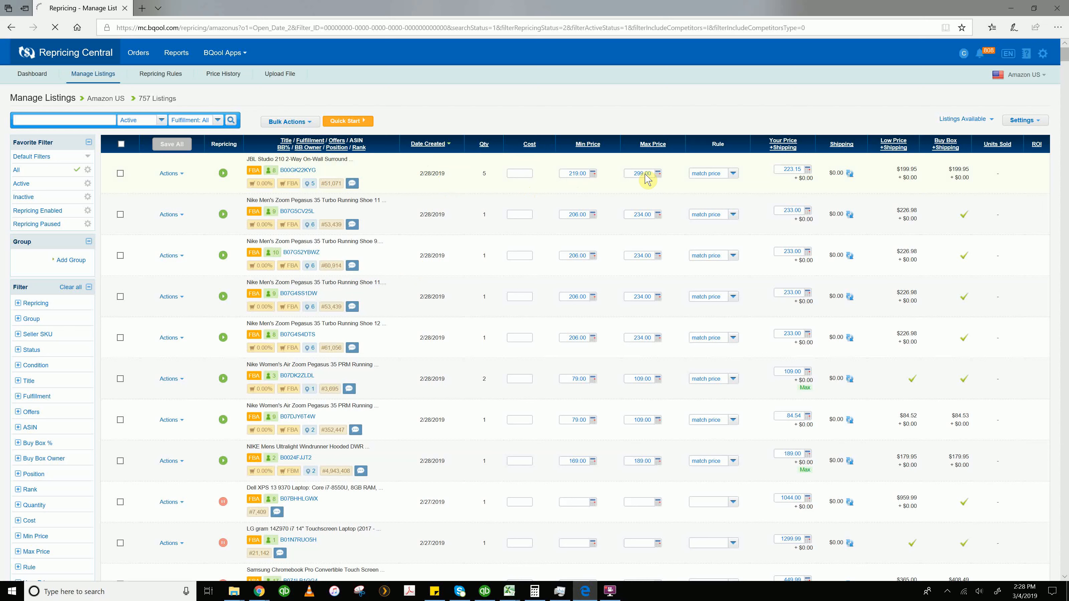
{"action": "left_click", "coordinate": [733, 171]}
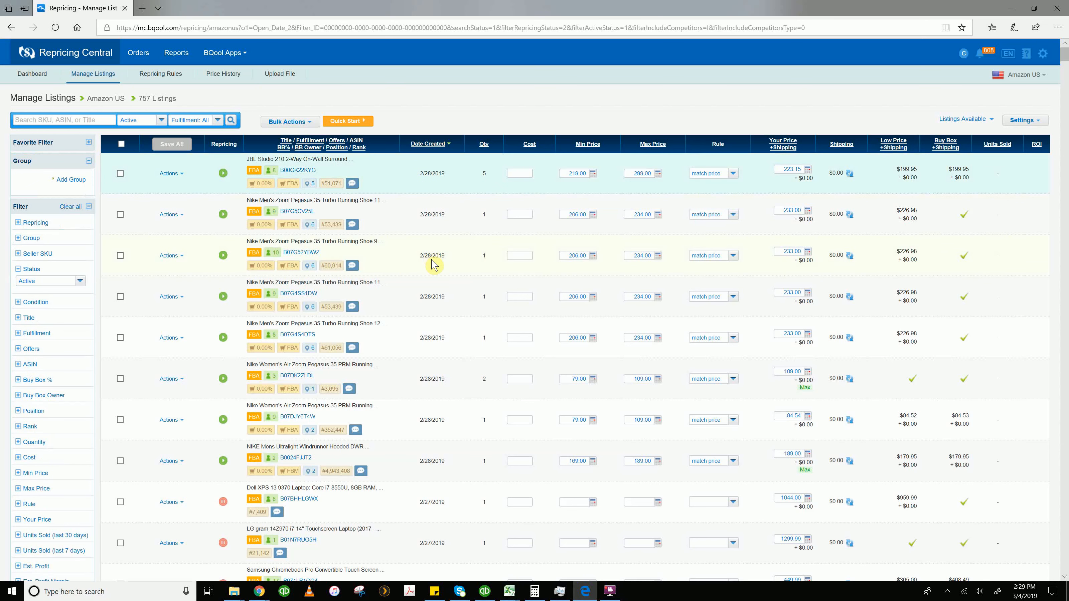
Open the Amazon product page of the inactive Nike Men's Kobe Mamba Rage listing
{"action": "scroll", "coordinate": [421, 282], "scroll_direction": "down", "scroll_amount": 20}
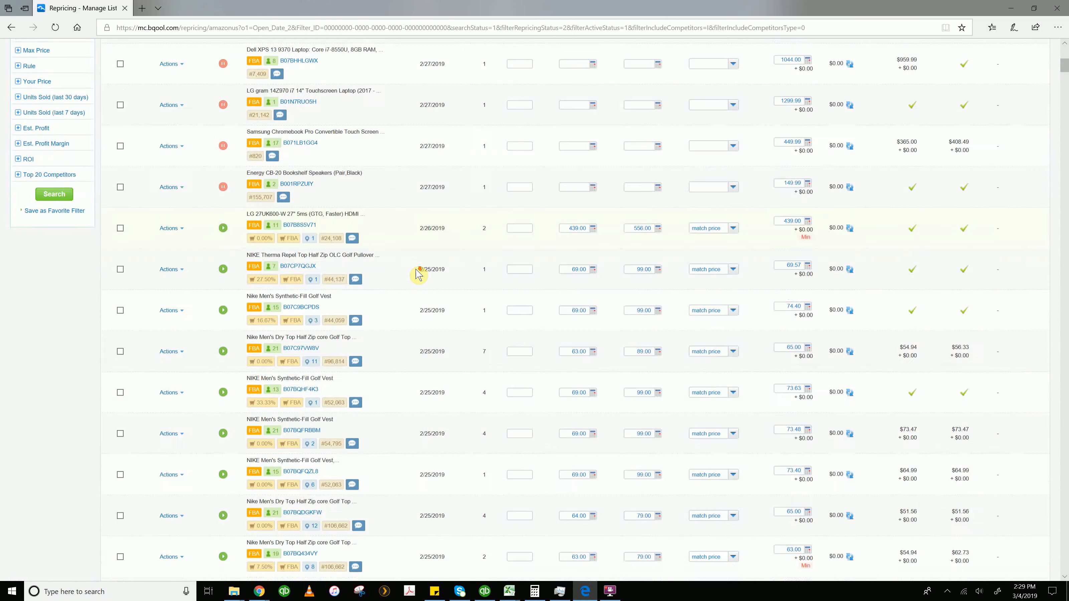
{"action": "scroll", "coordinate": [419, 274], "scroll_direction": "down", "scroll_amount": 15}
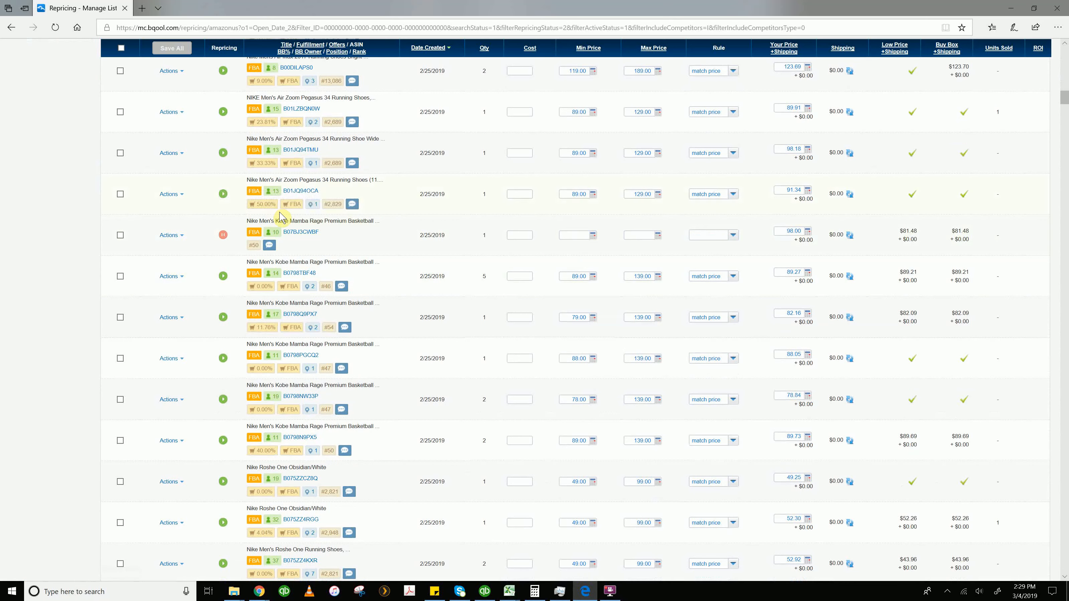
{"action": "left_click", "coordinate": [305, 235]}
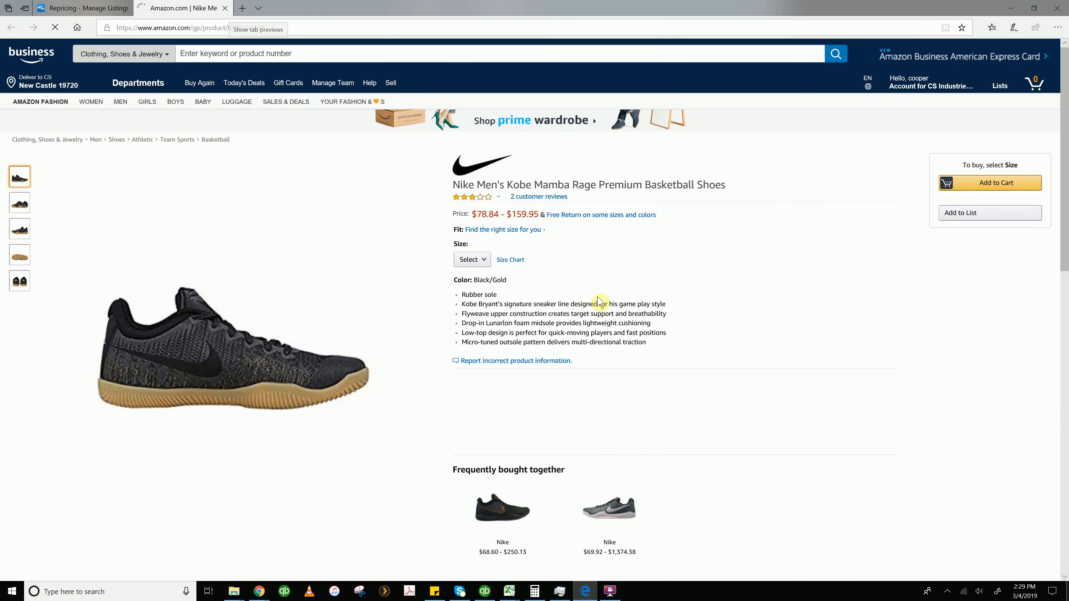
Select size 11.5 M US on the Amazon product page to show its price
{"action": "left_click", "coordinate": [476, 262]}
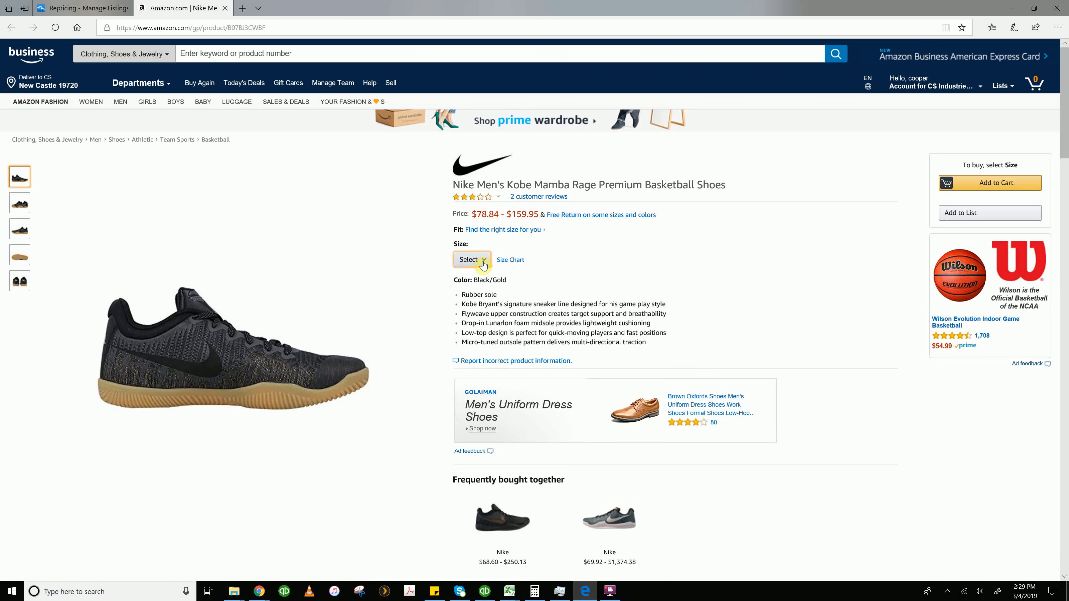
{"action": "left_click", "coordinate": [482, 261]}
{"action": "left_click", "coordinate": [484, 259]}
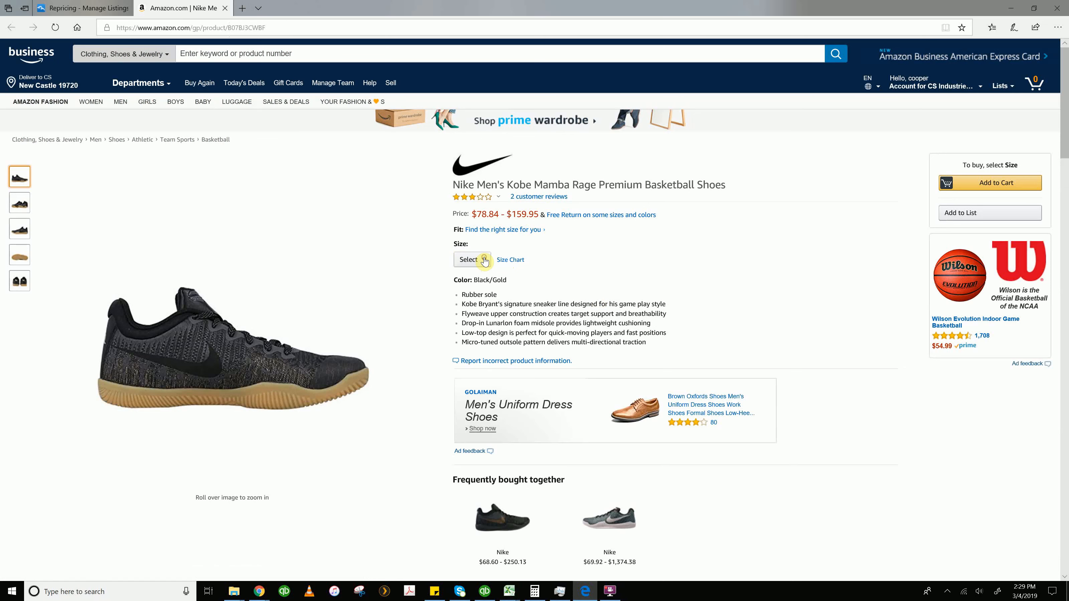
{"action": "left_click", "coordinate": [484, 261]}
{"action": "left_click", "coordinate": [473, 332]}
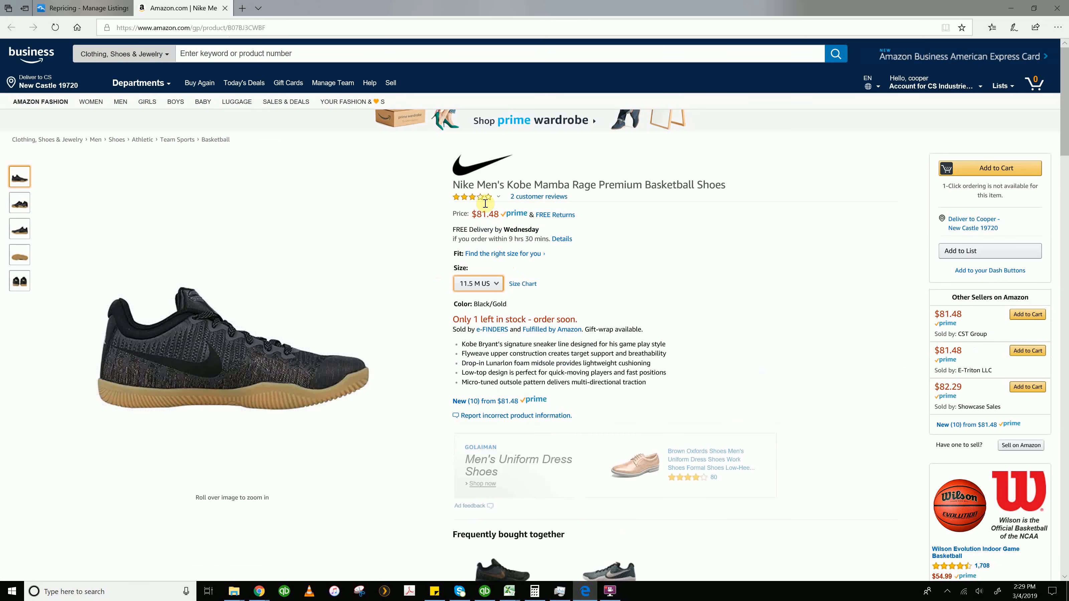
Highlight the product price and compare the other sellers' offers
{"action": "left_click_drag", "start_coordinate": [476, 214], "coordinate": [497, 219]}
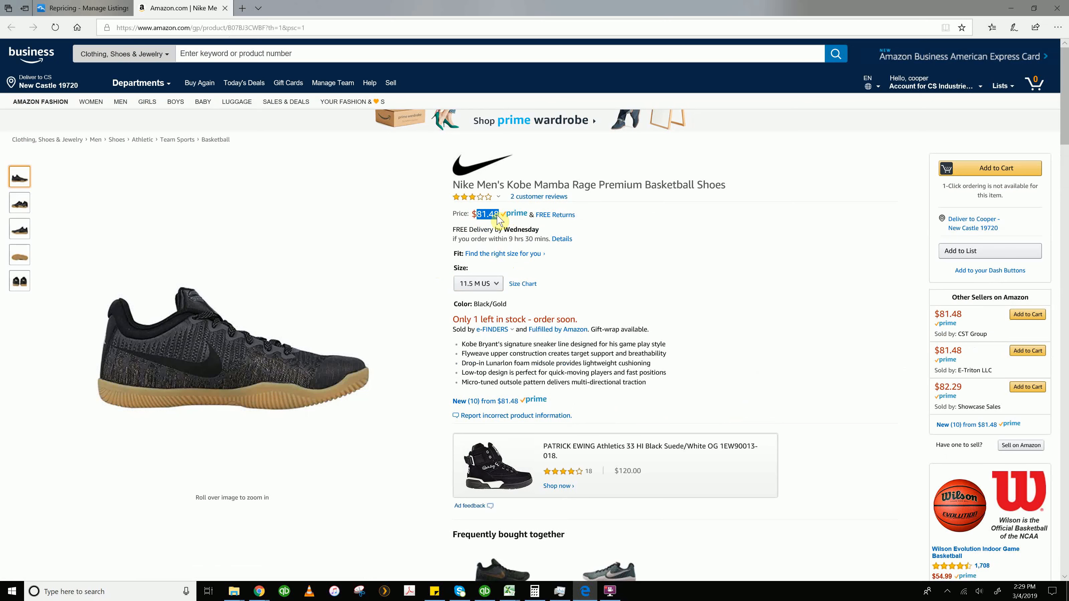
{"action": "left_click", "coordinate": [496, 215]}
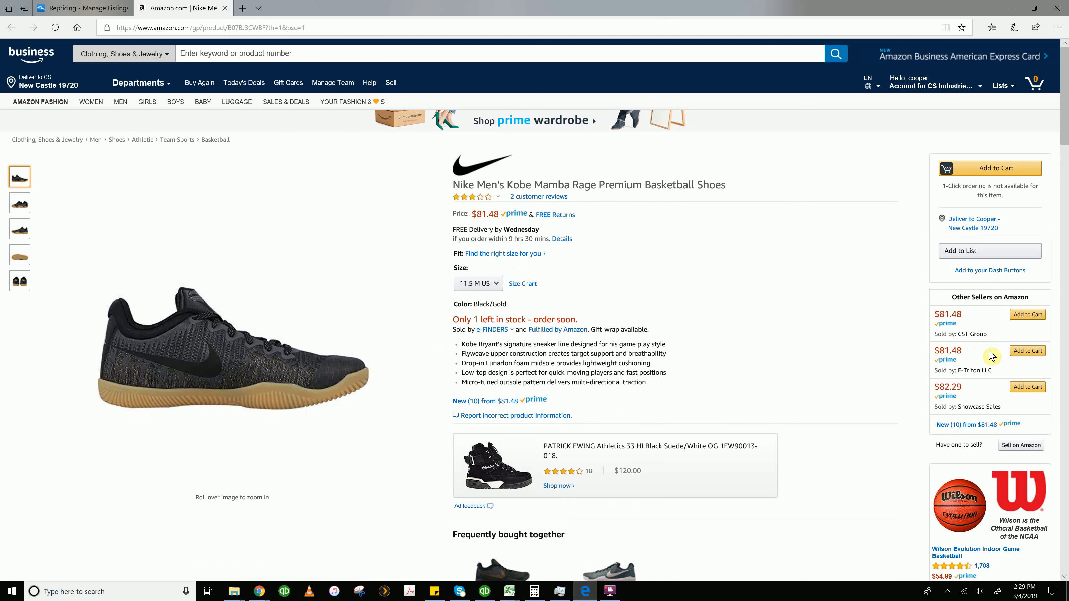
{"action": "mouse_move", "coordinate": [943, 315]}
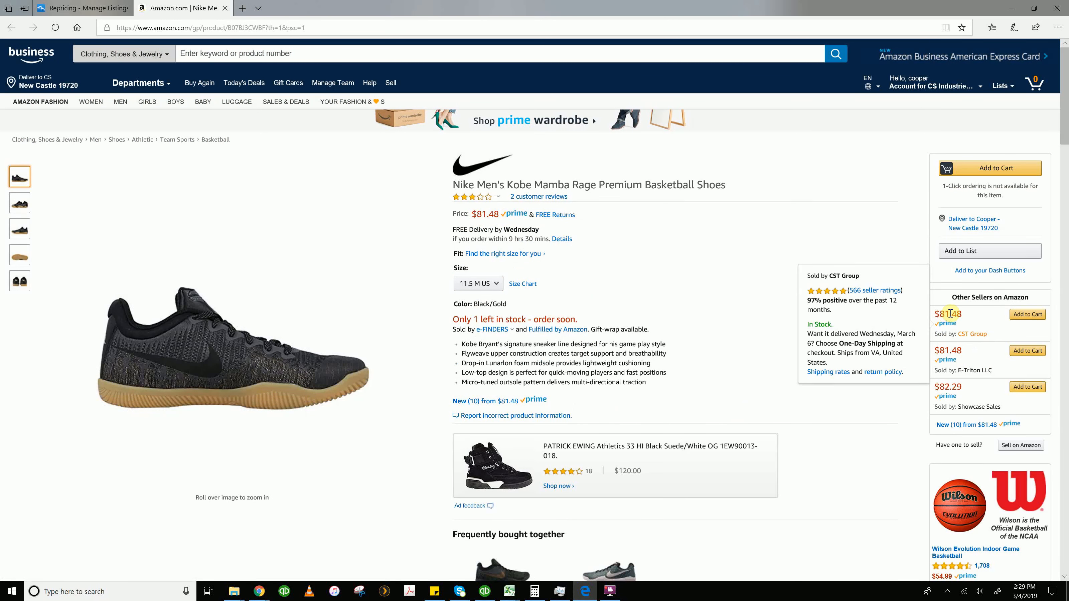
Return to the repricing tab and set the Kobe Mamba Rage listing's cost to 40
{"action": "left_click", "coordinate": [90, 8]}
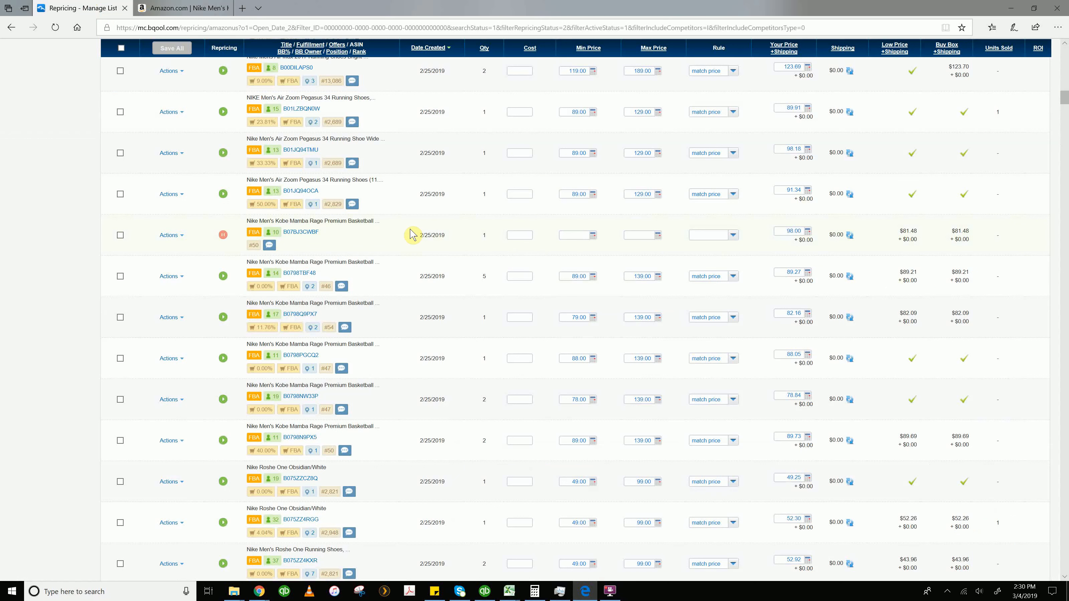
{"action": "left_click", "coordinate": [521, 236]}
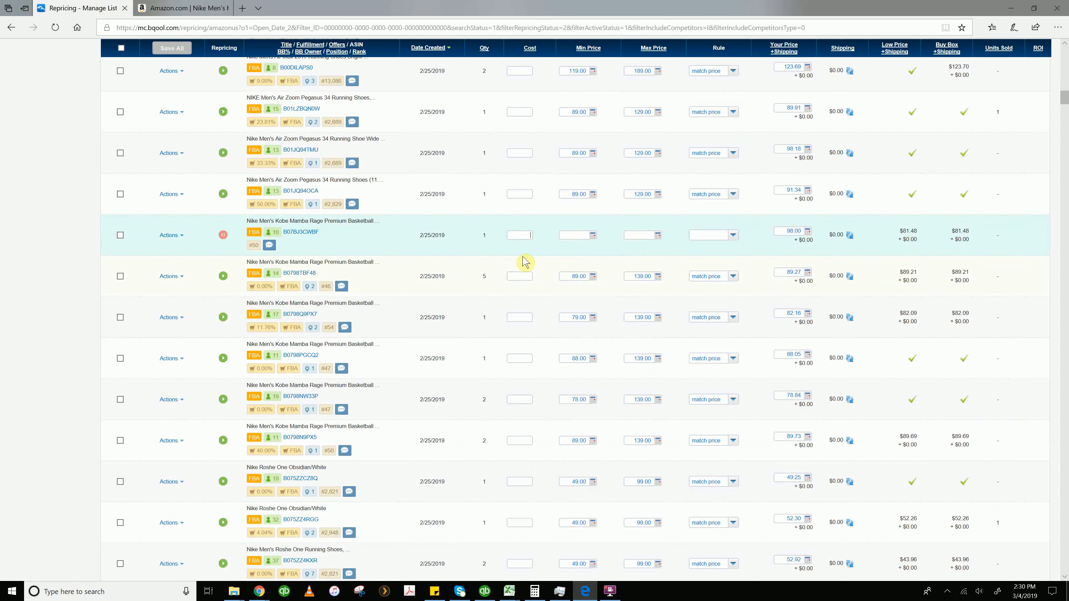
{"action": "left_click", "coordinate": [522, 235]}
{"action": "scroll", "coordinate": [522, 234], "scroll_direction": "up", "scroll_amount": 2}
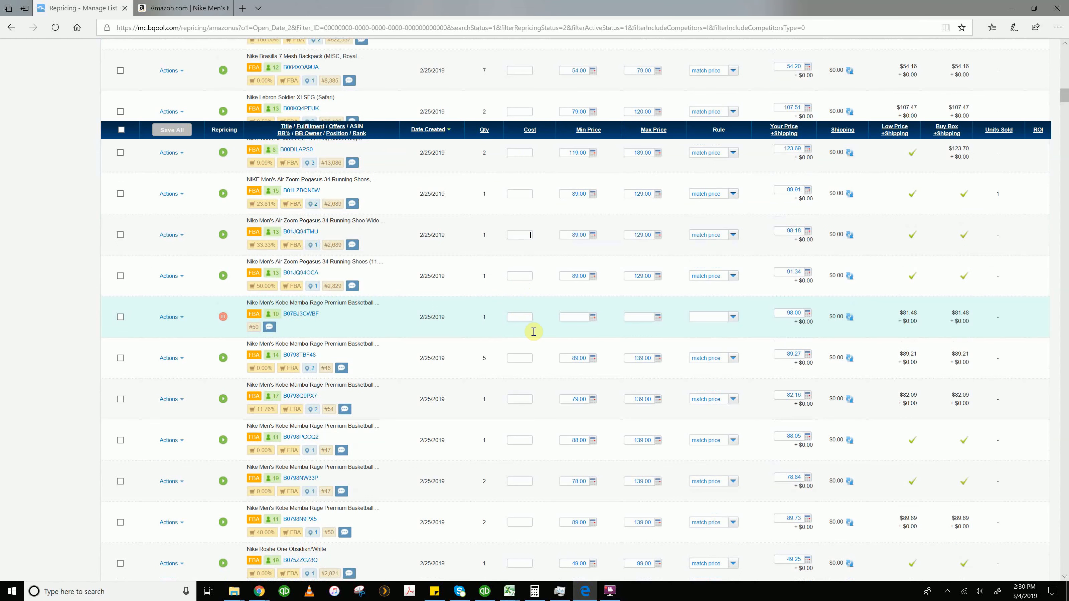
{"action": "scroll", "coordinate": [534, 333], "scroll_direction": "down", "scroll_amount": 2}
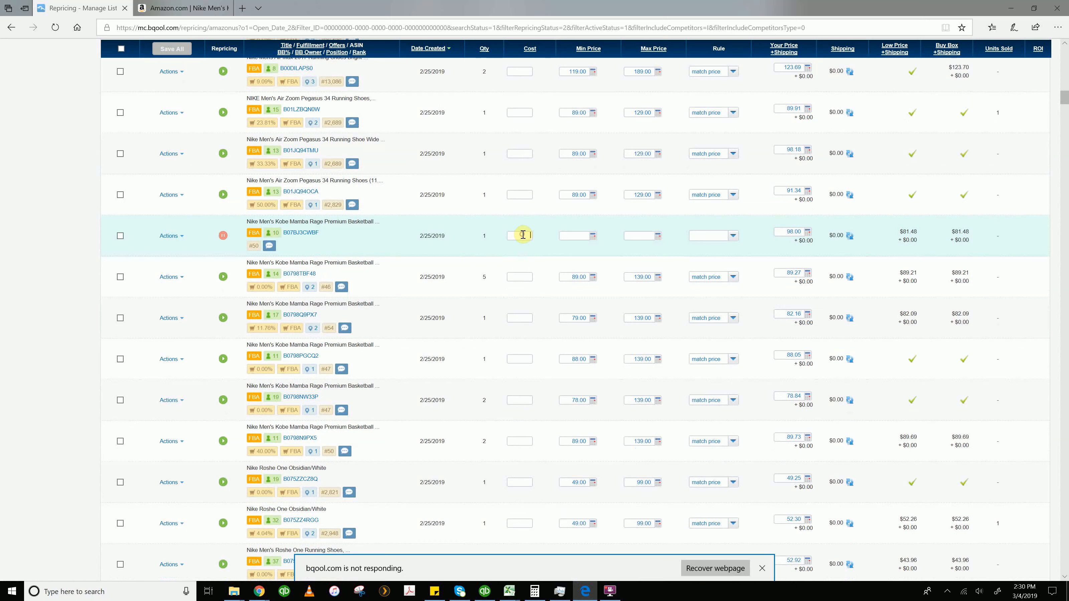
{"action": "left_click", "coordinate": [761, 568]}
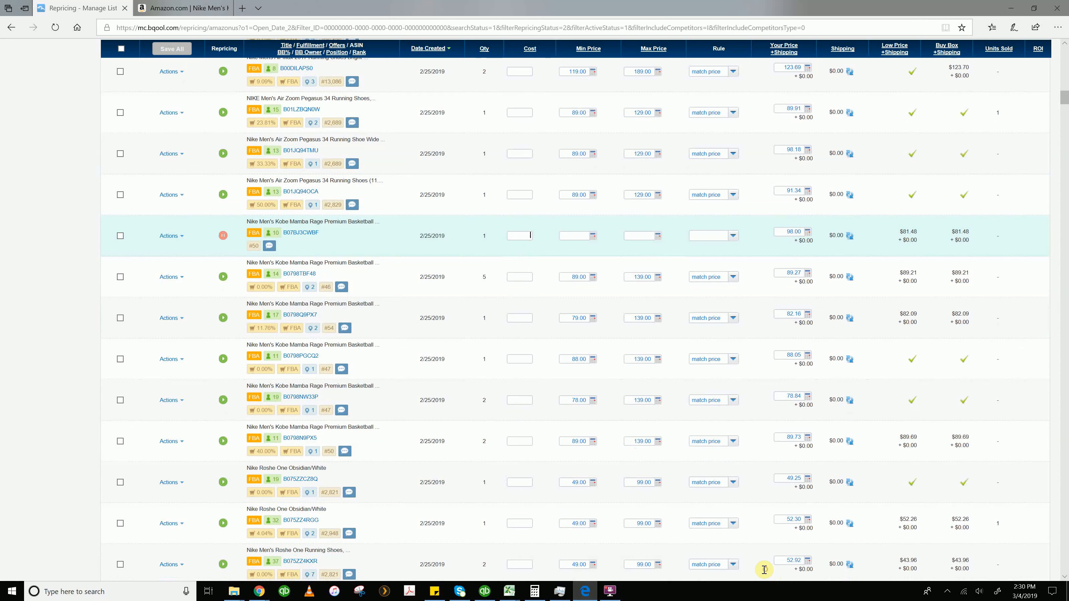
{"action": "type", "text": "4"}
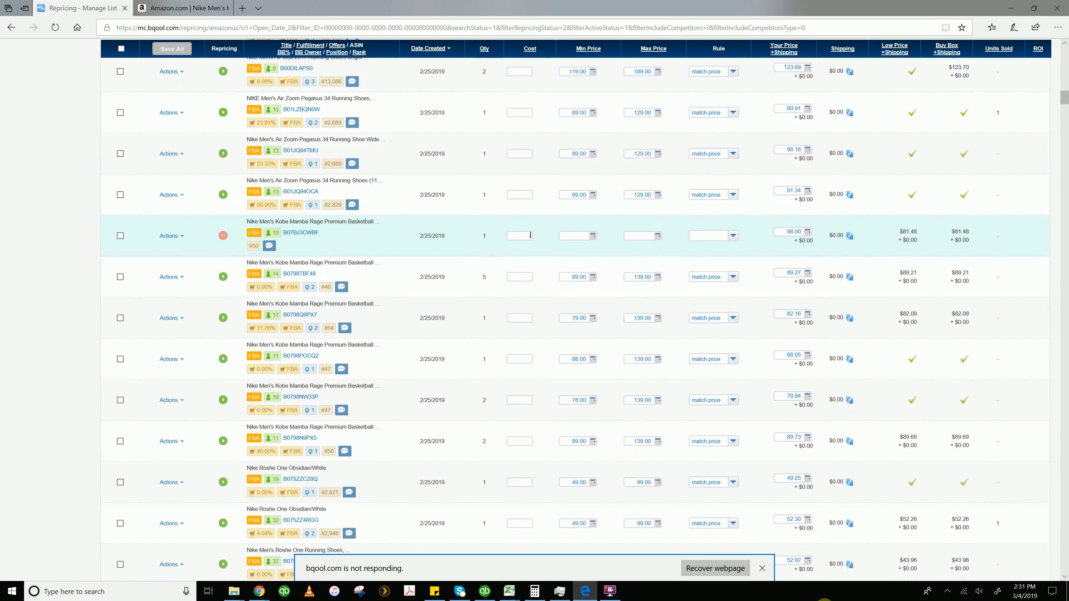
{"action": "type", "text": "04"}
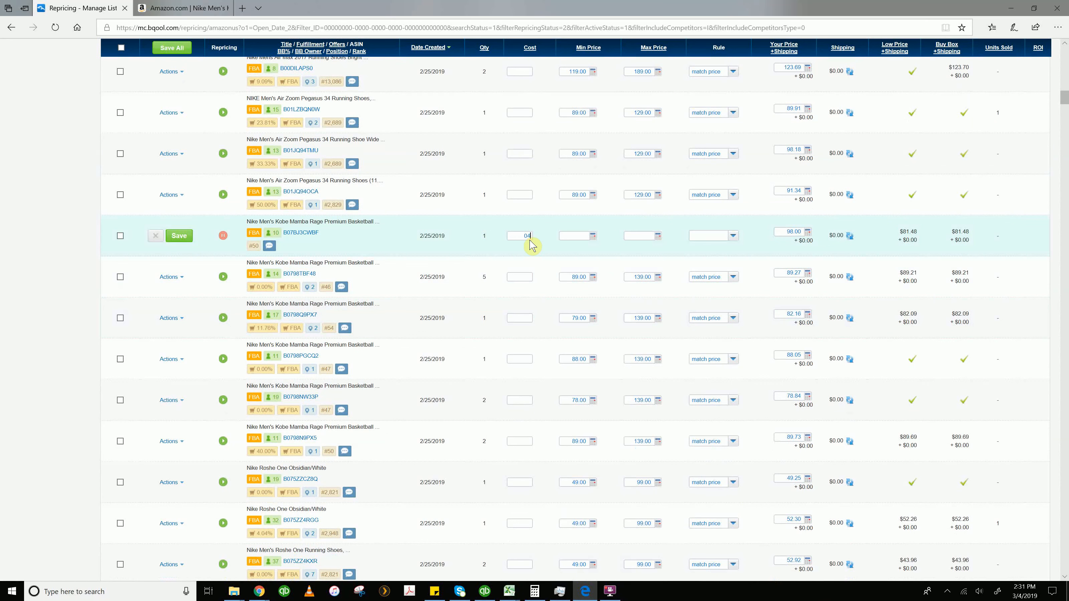
{"action": "key", "text": "BackSpace"}
{"action": "key", "text": "BackSpace"}
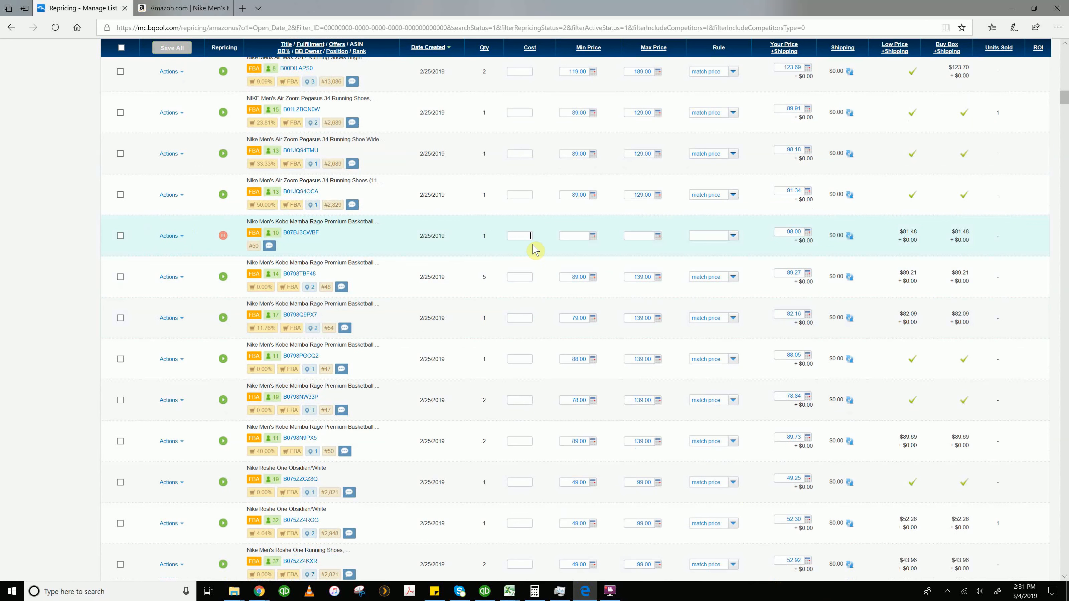
{"action": "type", "text": "40"}
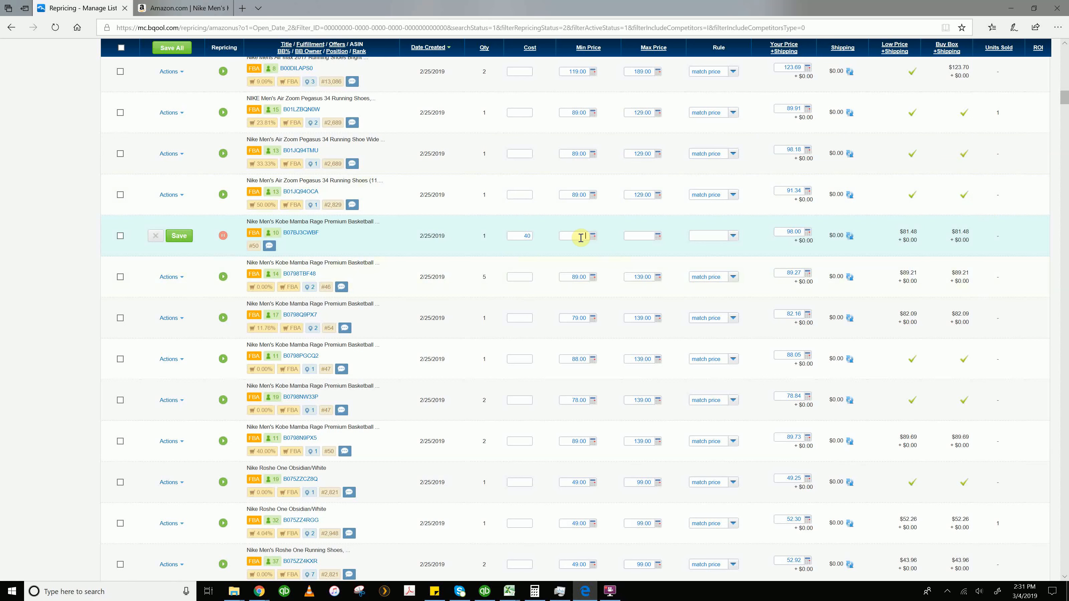
Set the listing's minimum price to 79, reviewing it in the Min Price Profit Calculator
{"action": "left_click_drag", "start_coordinate": [954, 232], "coordinate": [971, 235]}
{"action": "left_click", "coordinate": [971, 233]}
{"action": "left_click", "coordinate": [587, 236]}
{"action": "left_click", "coordinate": [568, 234]}
{"action": "left_click", "coordinate": [525, 236]}
{"action": "left_click", "coordinate": [593, 237]}
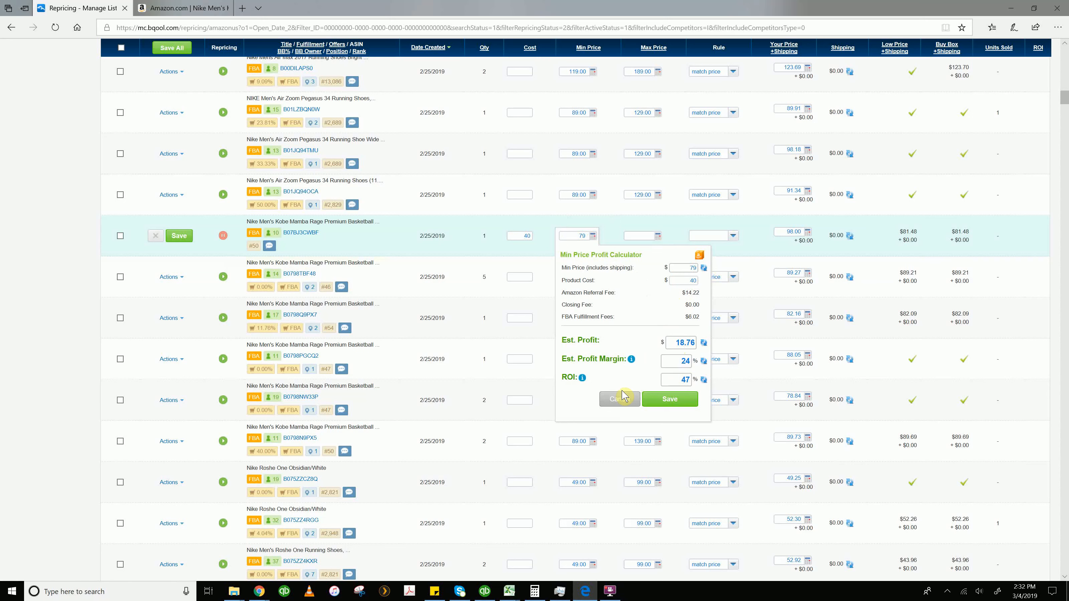
{"action": "left_click", "coordinate": [620, 401]}
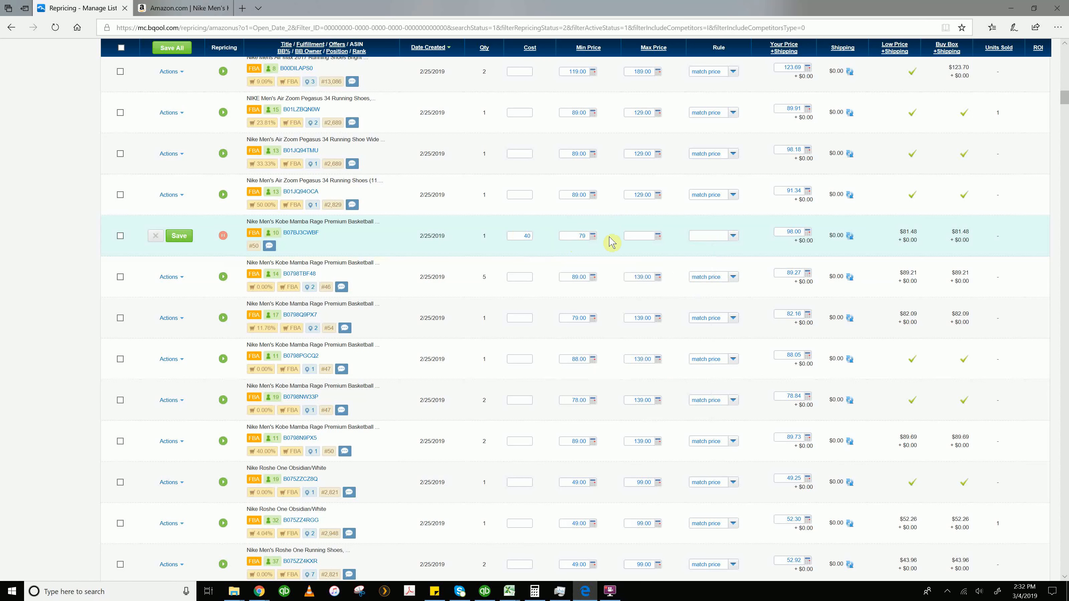
Set the listing's maximum price to 129
{"action": "left_click", "coordinate": [639, 235]}
{"action": "left_click", "coordinate": [577, 236]}
{"action": "type", "text": "9"}
{"action": "left_click", "coordinate": [659, 237]}
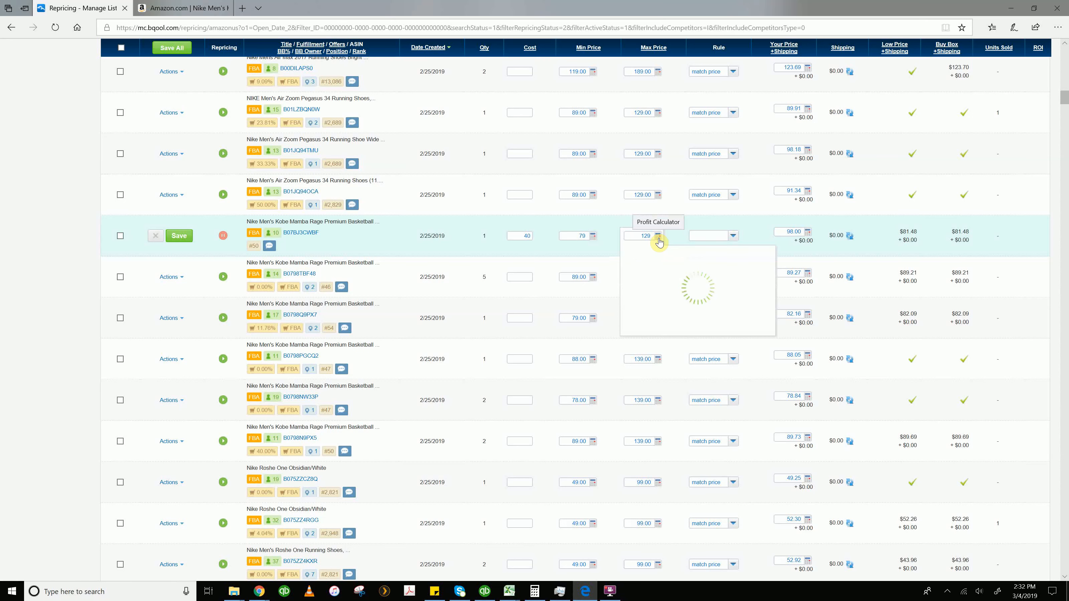
{"action": "left_click", "coordinate": [658, 239]}
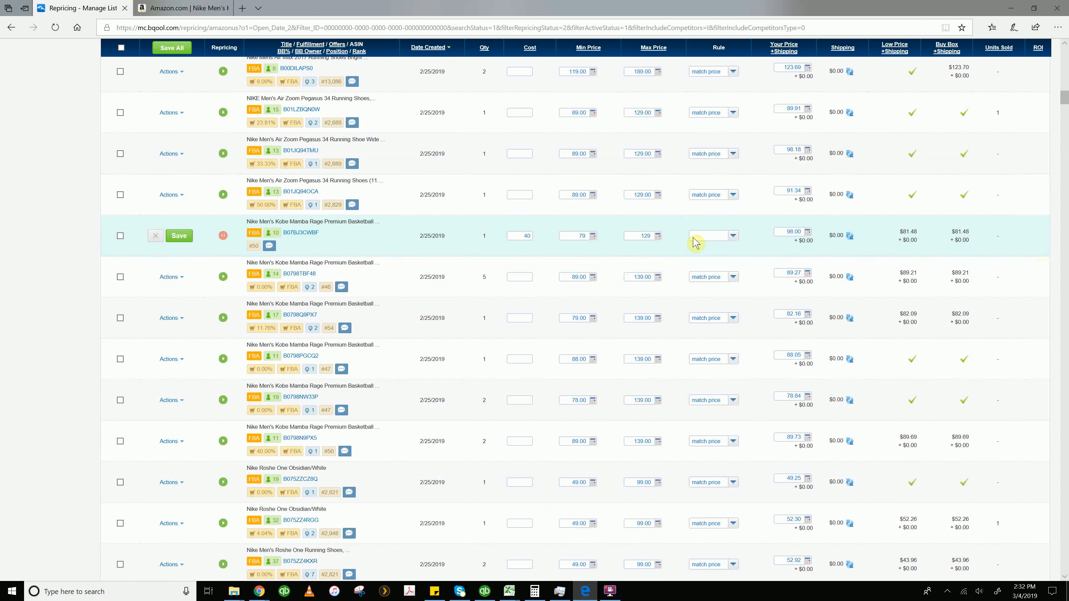
Assign the match price rule to the listing
{"action": "left_click", "coordinate": [733, 237]}
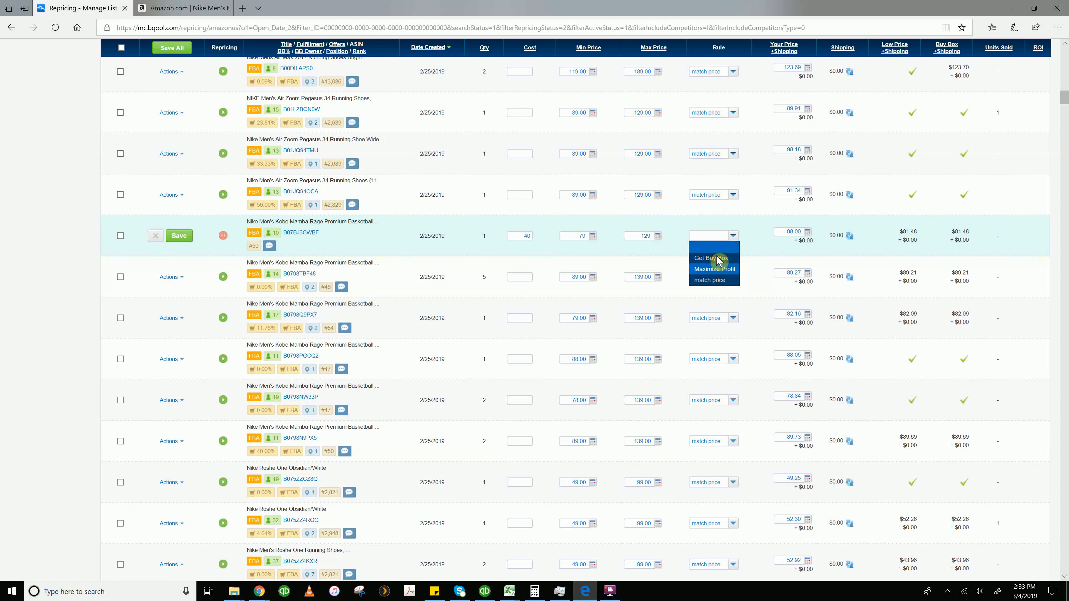
{"action": "left_click", "coordinate": [715, 281]}
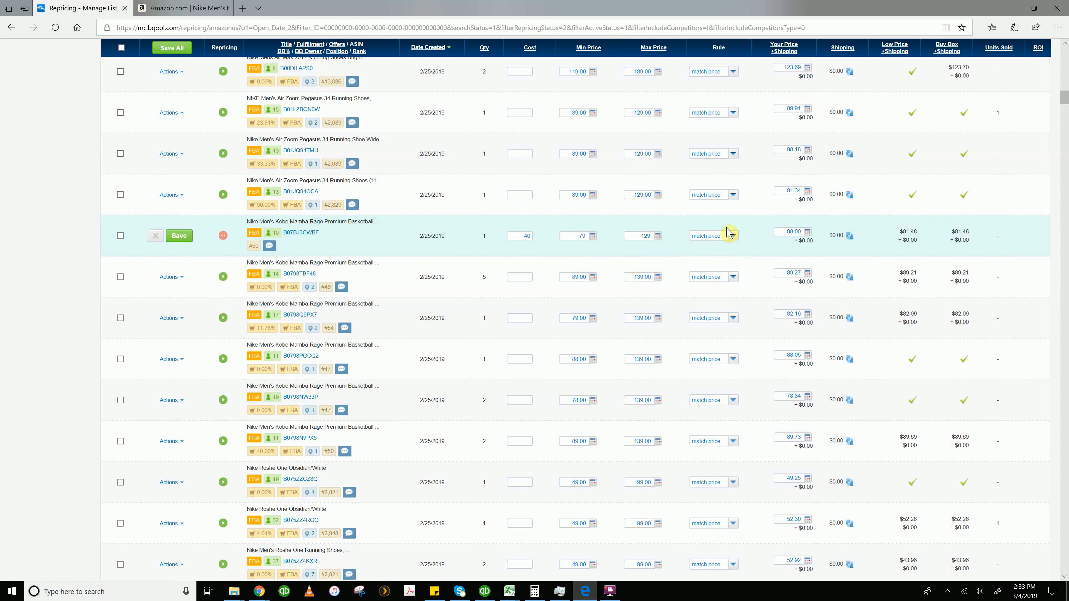
Save the Kobe Mamba Rage listing's repricing settings
{"action": "left_click", "coordinate": [787, 233]}
{"action": "left_click_drag", "start_coordinate": [781, 231], "coordinate": [794, 229]}
{"action": "left_click", "coordinate": [785, 231]}
{"action": "left_click_drag", "start_coordinate": [779, 233], "coordinate": [803, 233]}
{"action": "left_click", "coordinate": [791, 234]}
{"action": "left_click", "coordinate": [177, 238]}
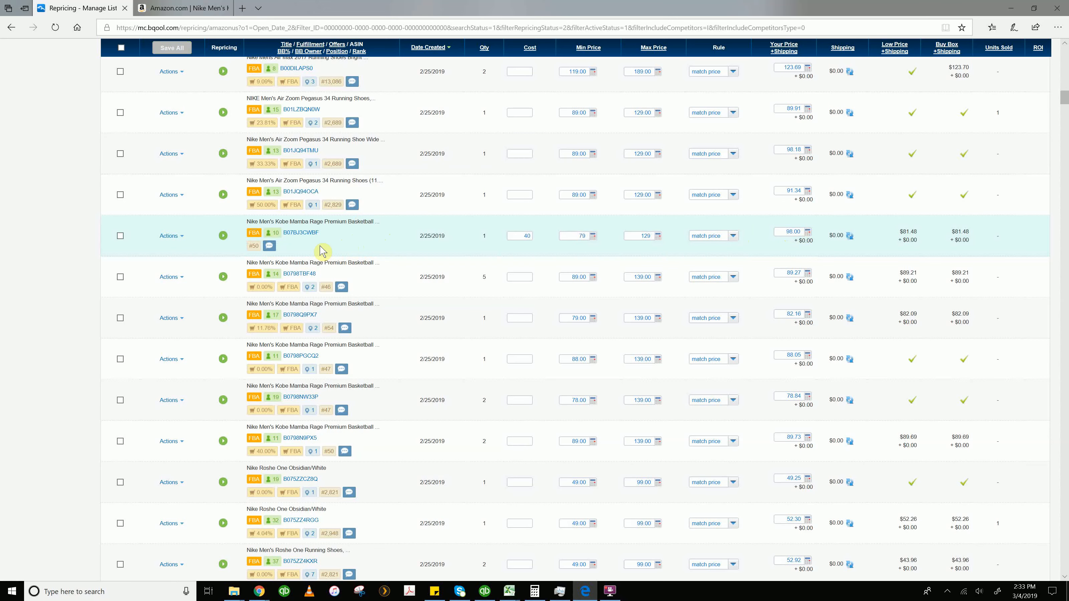
Open the listing's Amazon product page and compare prices across the available shoe sizes
{"action": "left_click", "coordinate": [308, 236]}
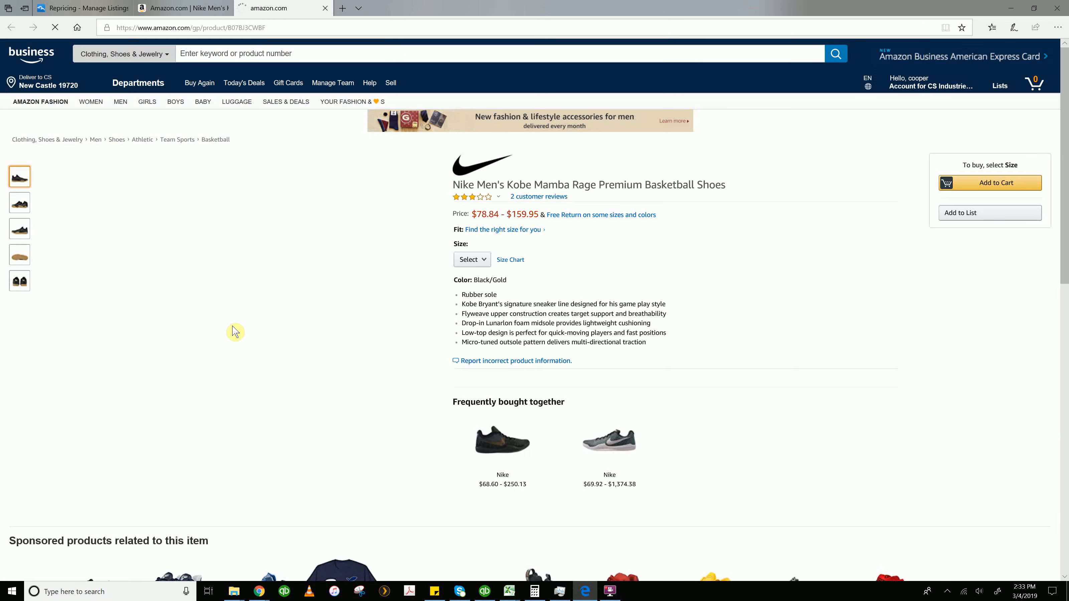
{"action": "left_click", "coordinate": [481, 260]}
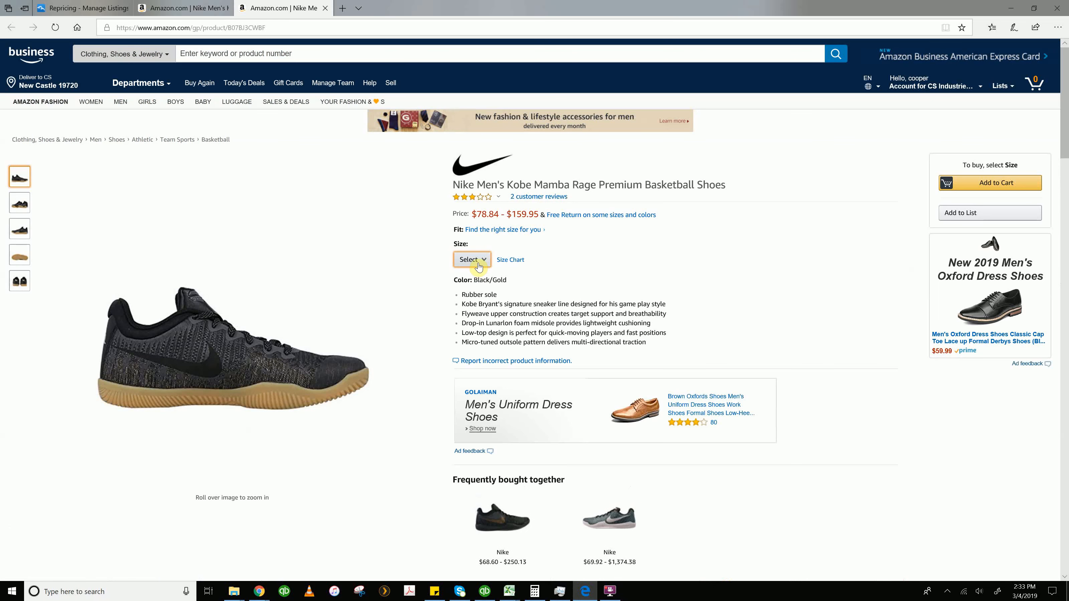
{"action": "left_click", "coordinate": [486, 262]}
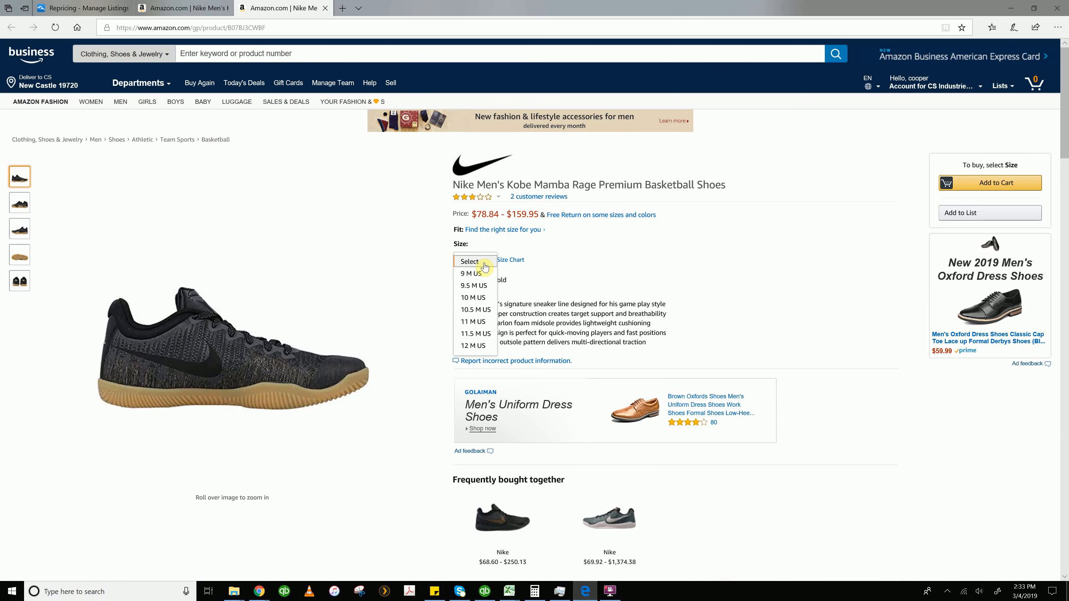
{"action": "left_click", "coordinate": [478, 297]}
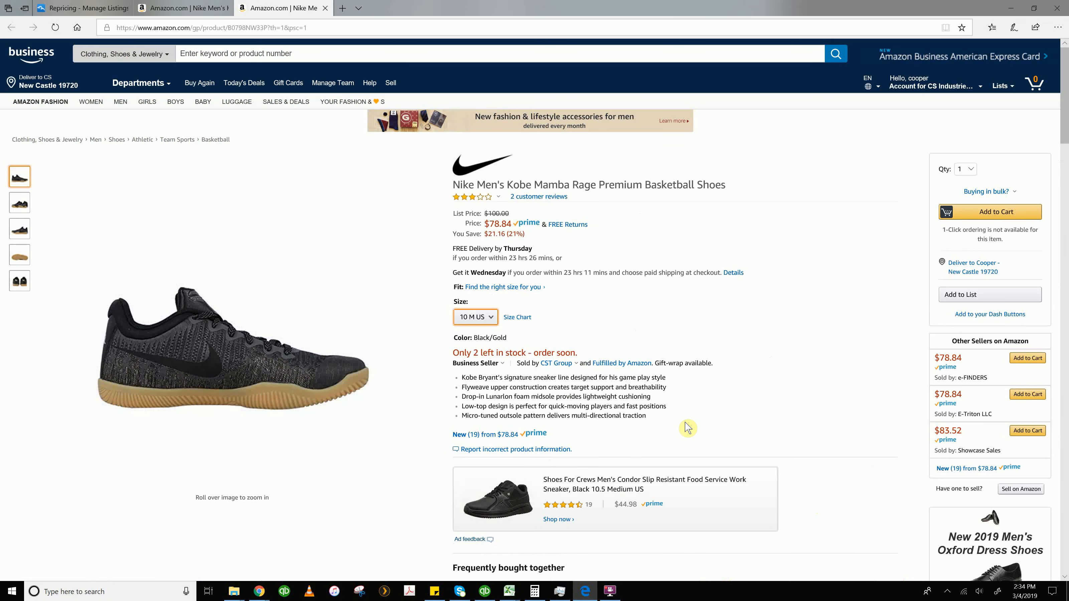
{"action": "left_click", "coordinate": [470, 317]}
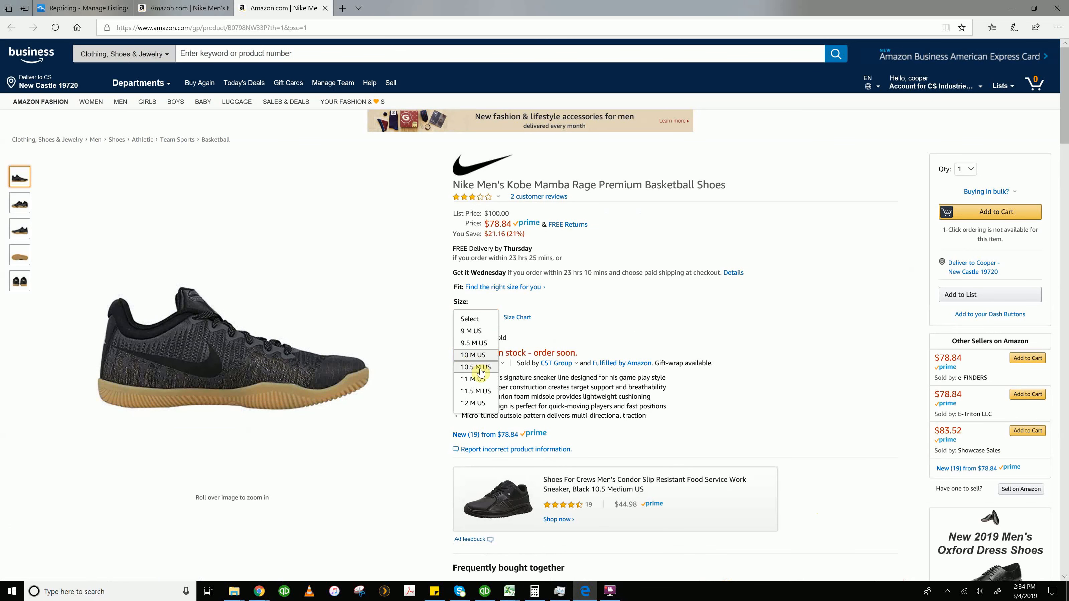
{"action": "left_click", "coordinate": [480, 368]}
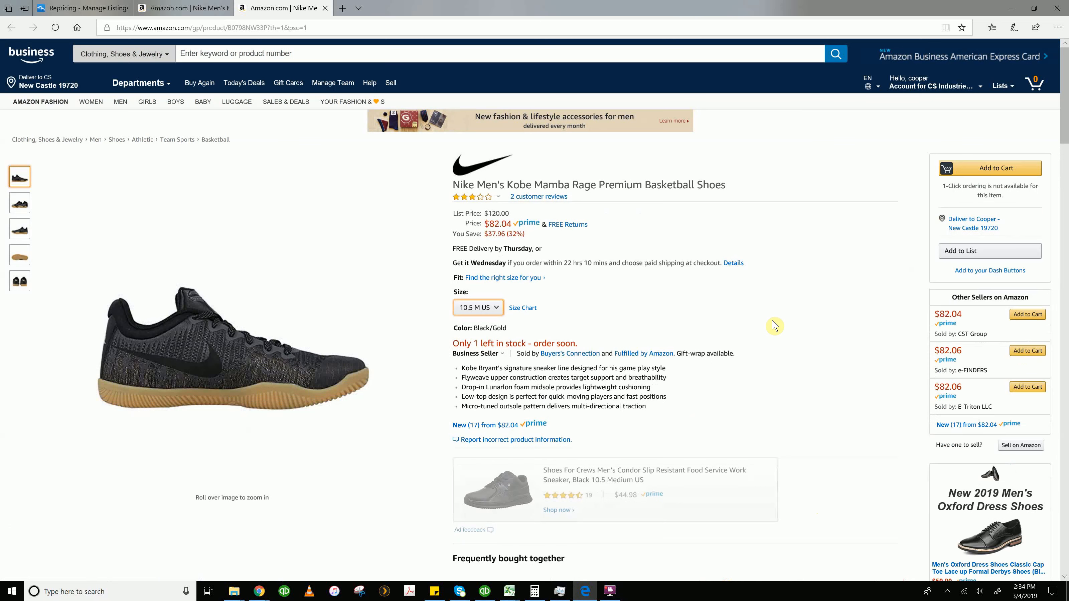
{"action": "left_click", "coordinate": [468, 309]}
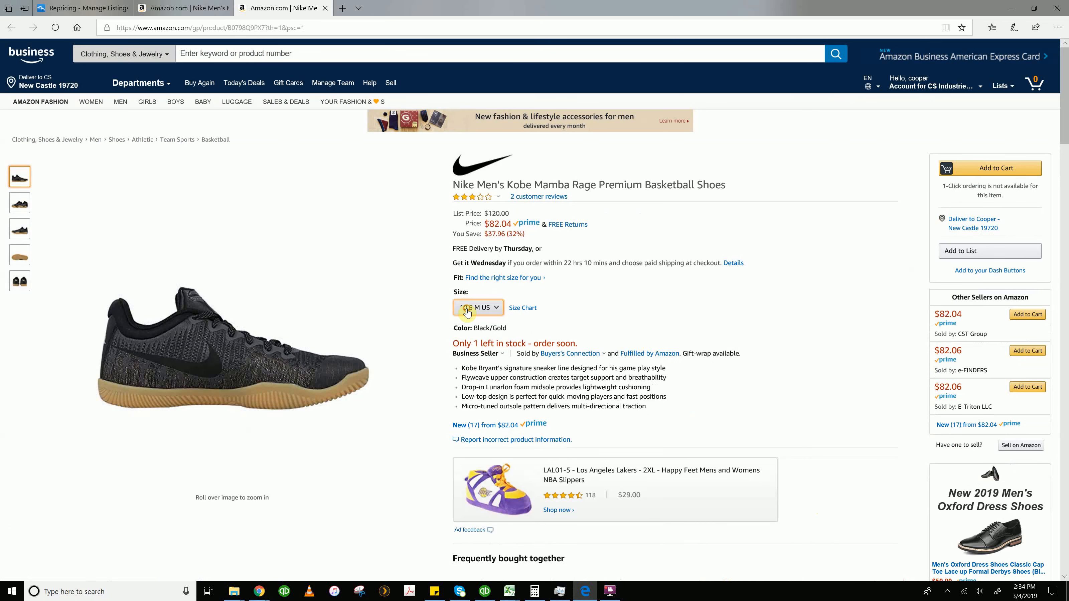
{"action": "left_click", "coordinate": [473, 334]}
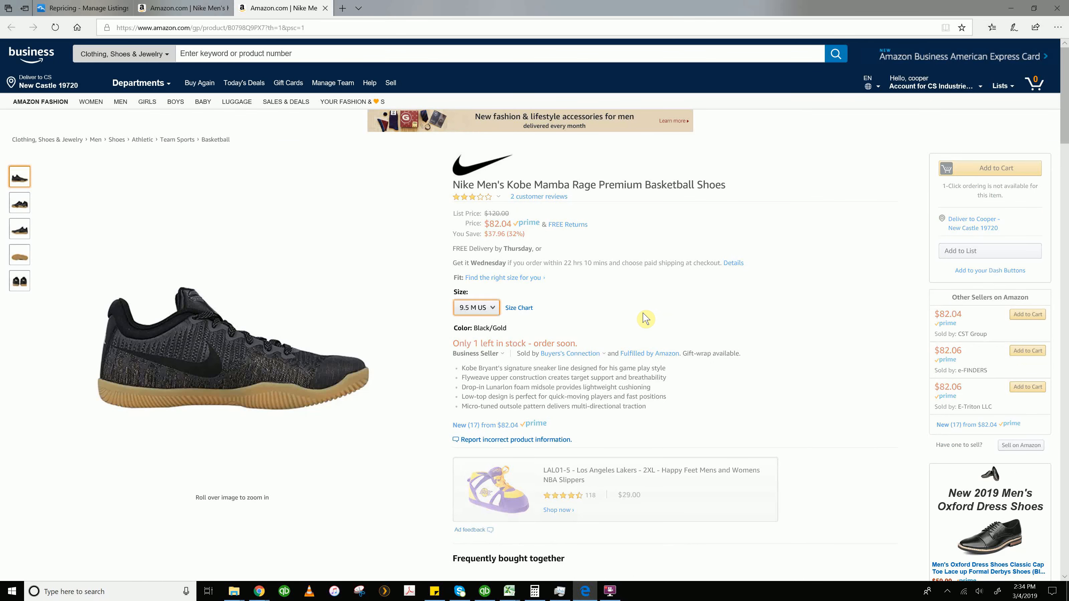
{"action": "left_click", "coordinate": [484, 299]}
{"action": "left_click", "coordinate": [484, 300]}
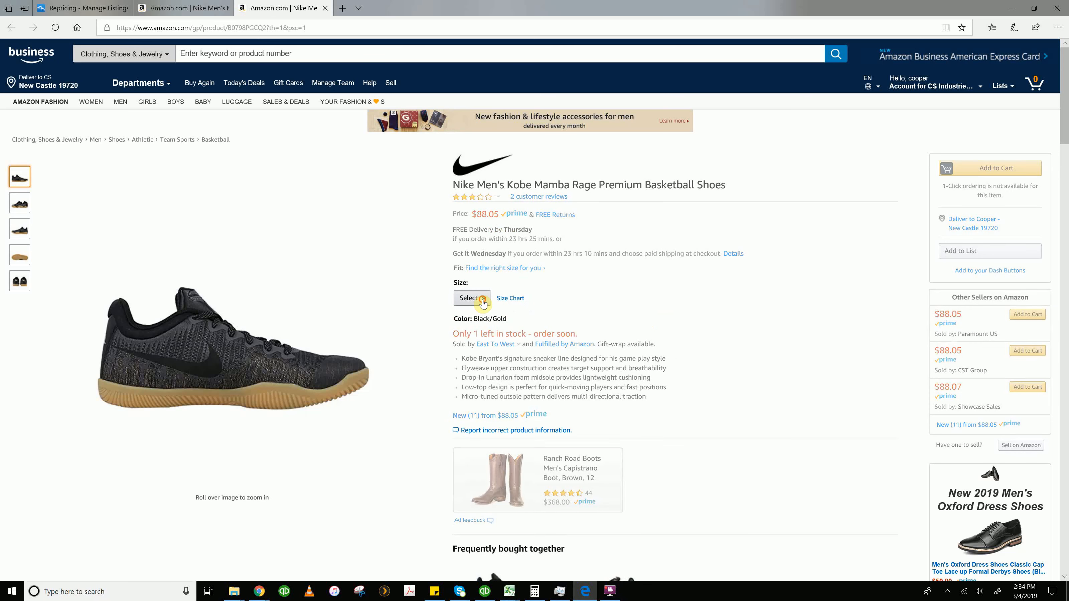
{"action": "left_click", "coordinate": [480, 300]}
{"action": "left_click", "coordinate": [473, 312]}
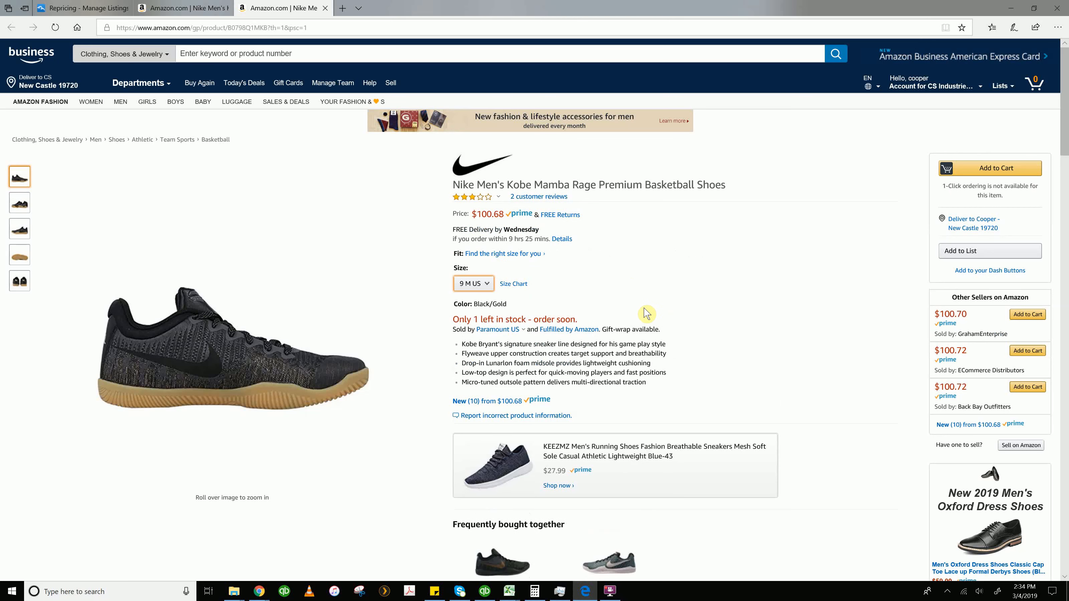
{"action": "left_click", "coordinate": [467, 289]}
{"action": "left_click", "coordinate": [463, 357]}
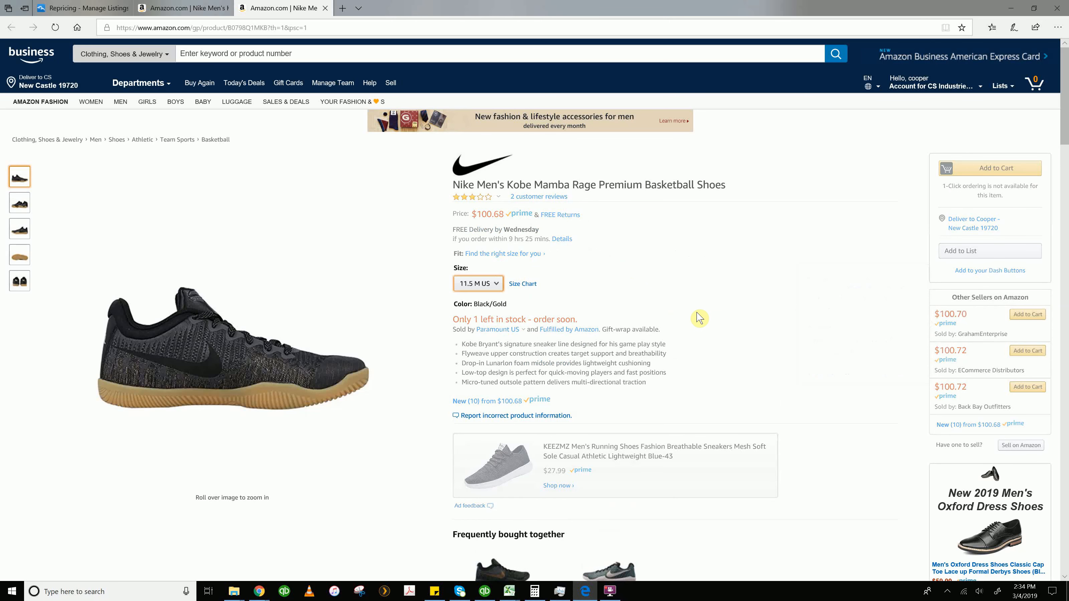
Open the new-offers list for size 11.5 M US and review the competing sellers' prices
{"action": "left_click", "coordinate": [489, 403]}
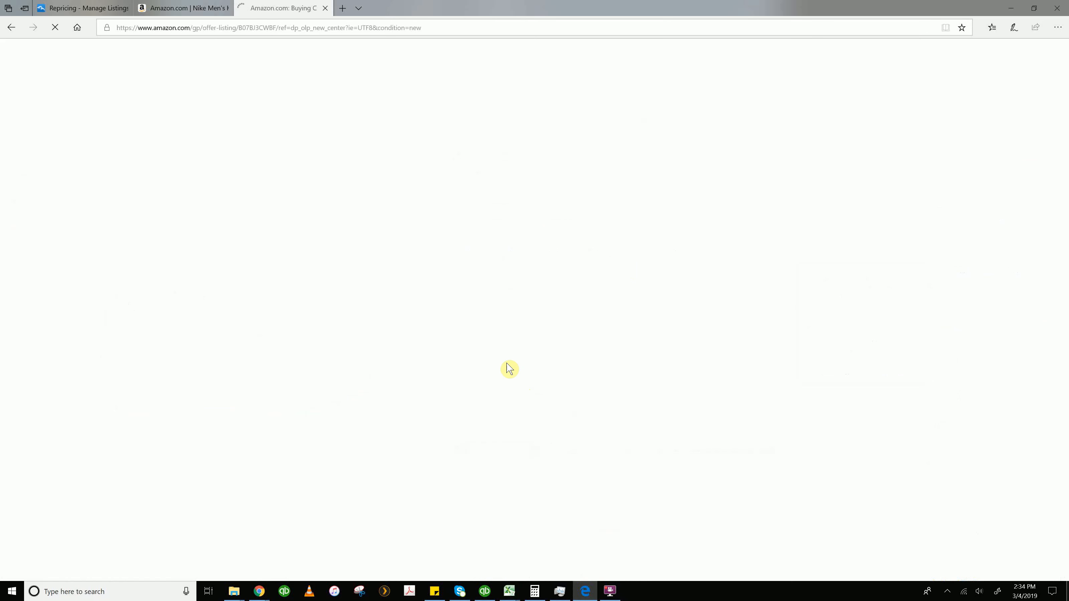
{"action": "scroll", "coordinate": [215, 290], "scroll_direction": "down", "scroll_amount": 3}
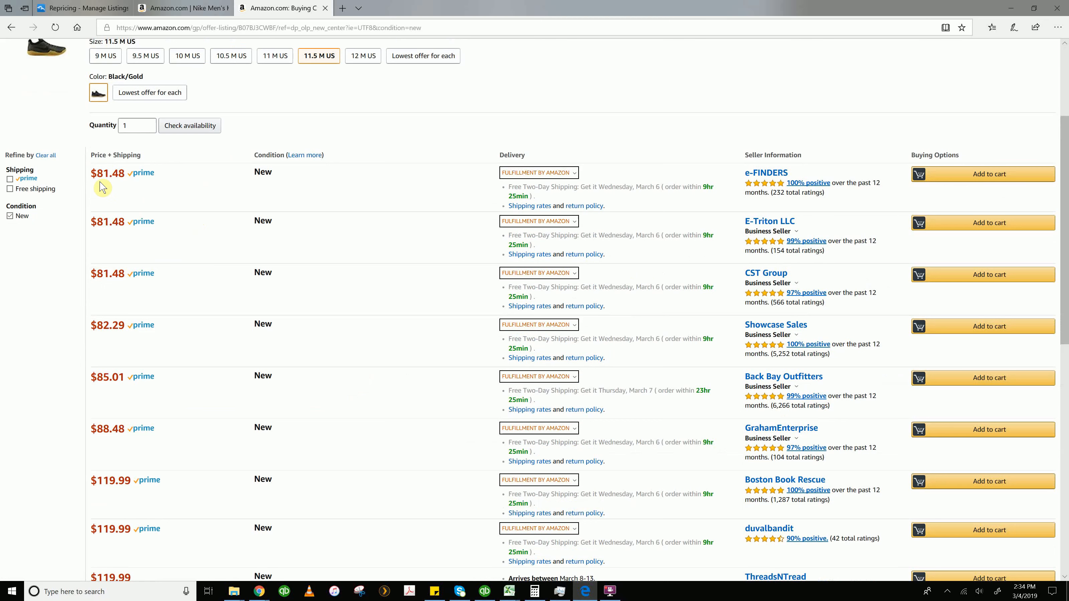
{"action": "left_click_drag", "start_coordinate": [102, 173], "coordinate": [124, 173]}
{"action": "left_click_drag", "start_coordinate": [98, 376], "coordinate": [122, 383]}
{"action": "left_click", "coordinate": [121, 382]}
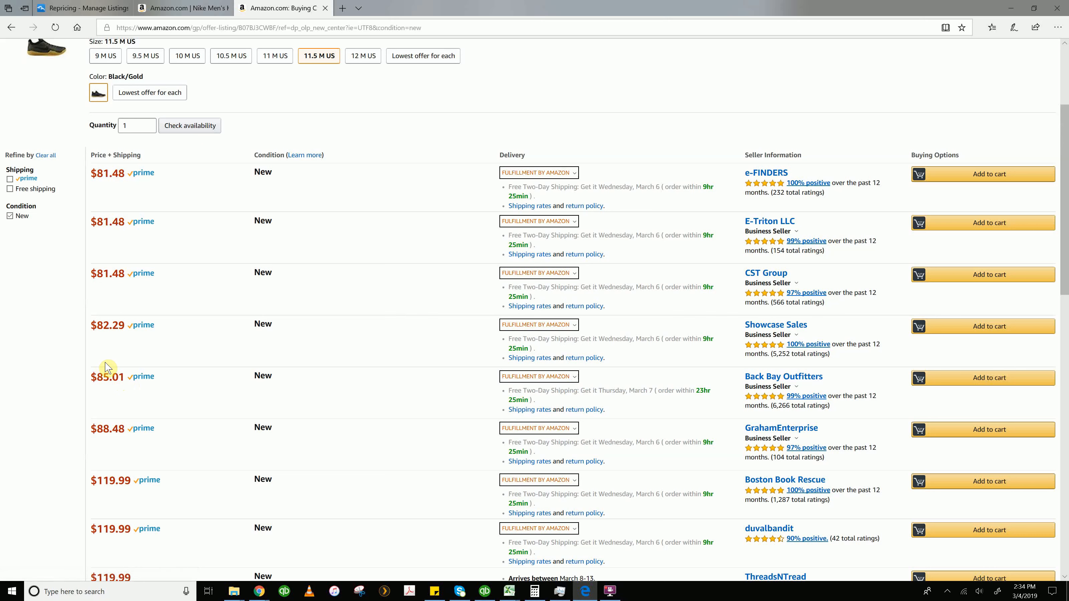
{"action": "left_click_drag", "start_coordinate": [97, 173], "coordinate": [115, 170]}
{"action": "left_click", "coordinate": [120, 172]}
{"action": "scroll", "coordinate": [226, 274], "scroll_direction": "up", "scroll_amount": 2}
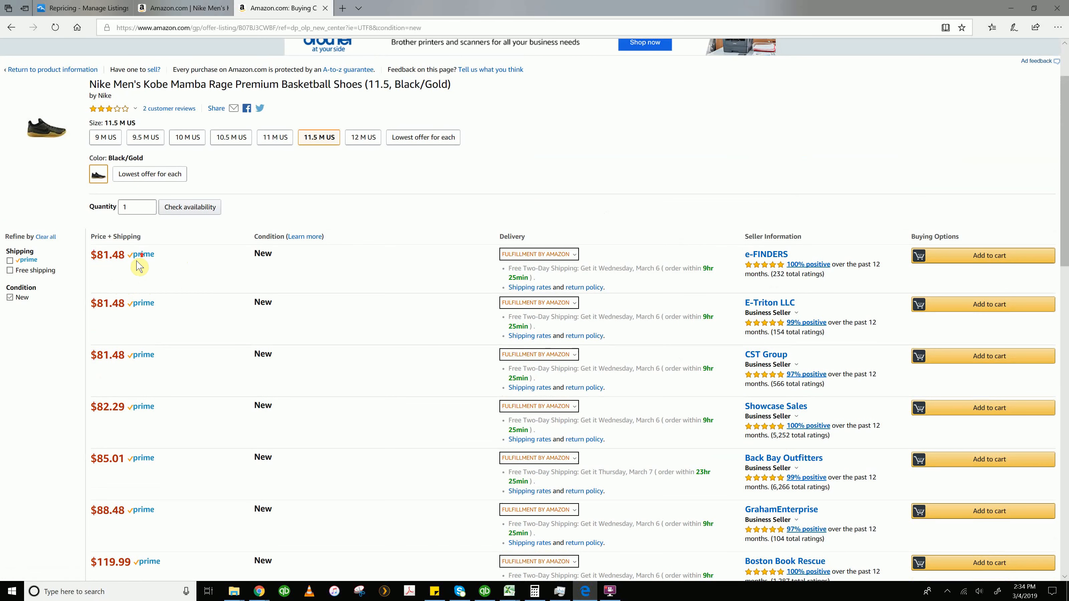
{"action": "scroll", "coordinate": [105, 218], "scroll_direction": "up", "scroll_amount": 2}
Return to the product page, select size 11.5 M US and examine its current price
{"action": "left_click", "coordinate": [50, 153]}
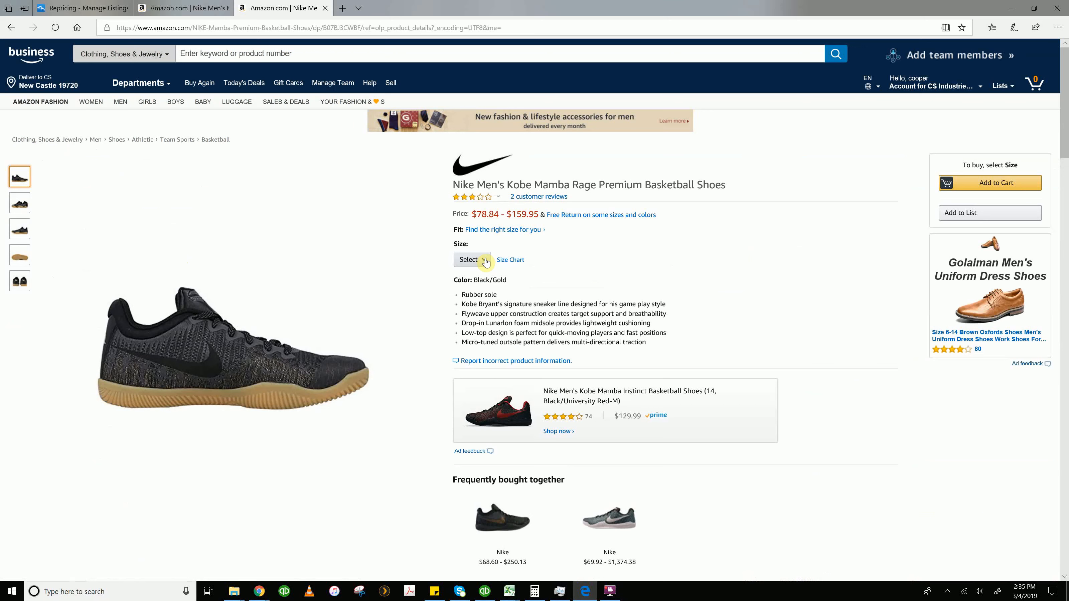
{"action": "left_click", "coordinate": [484, 261]}
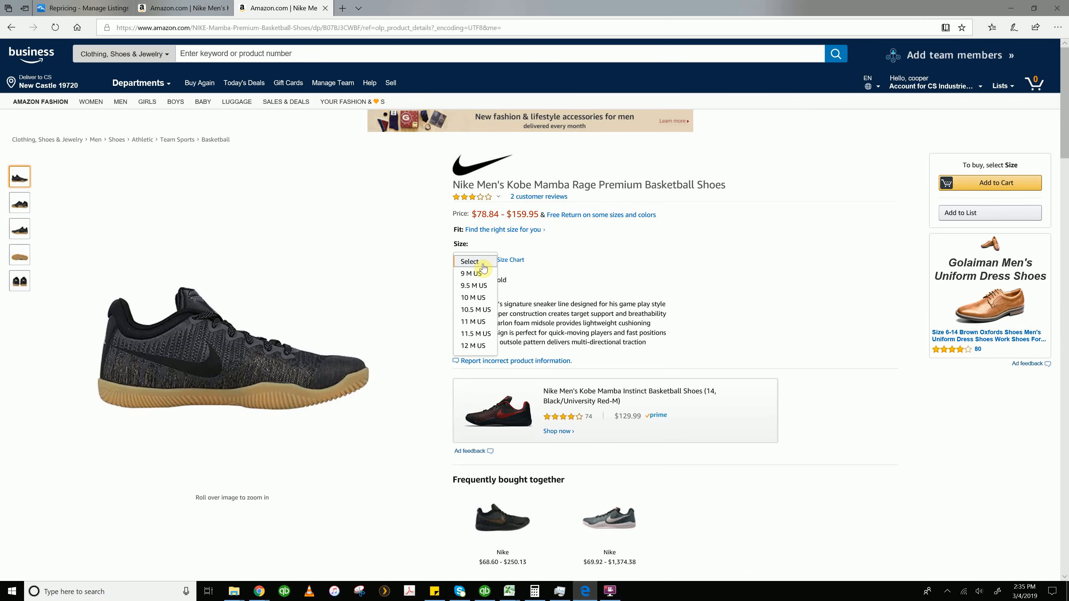
{"action": "left_click", "coordinate": [478, 333]}
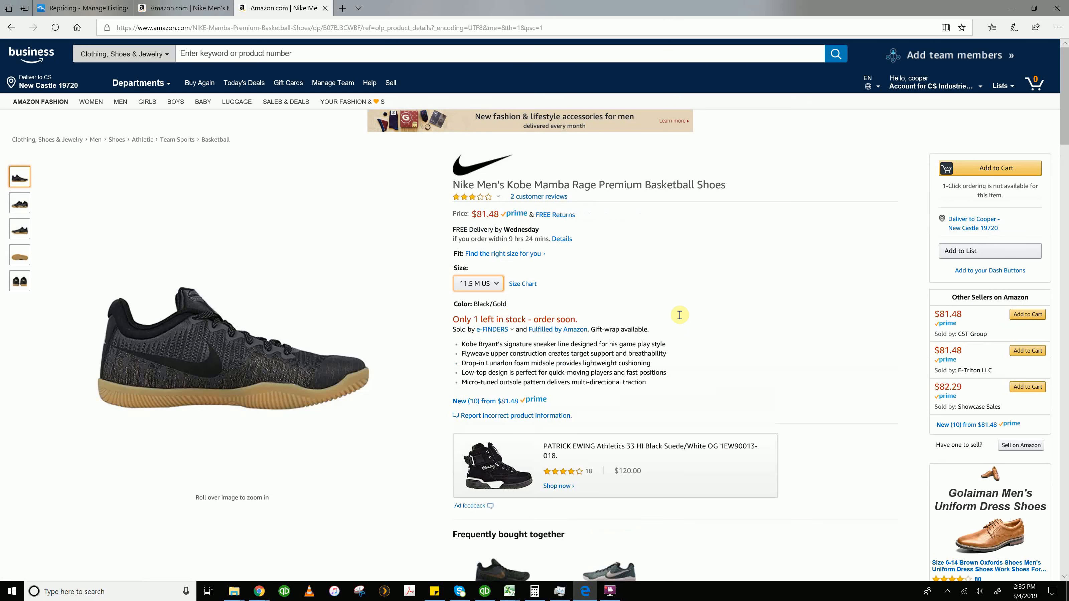
{"action": "left_click_drag", "start_coordinate": [472, 213], "coordinate": [500, 213]}
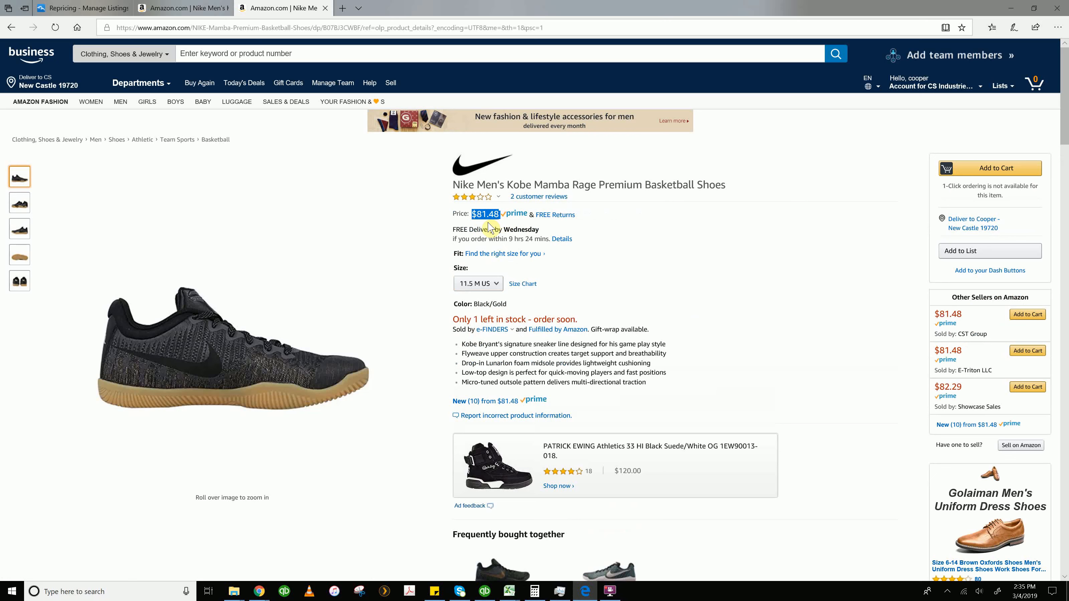
{"action": "left_click", "coordinate": [517, 317]}
{"action": "left_click_drag", "start_coordinate": [472, 213], "coordinate": [499, 214]}
{"action": "left_click", "coordinate": [478, 236]}
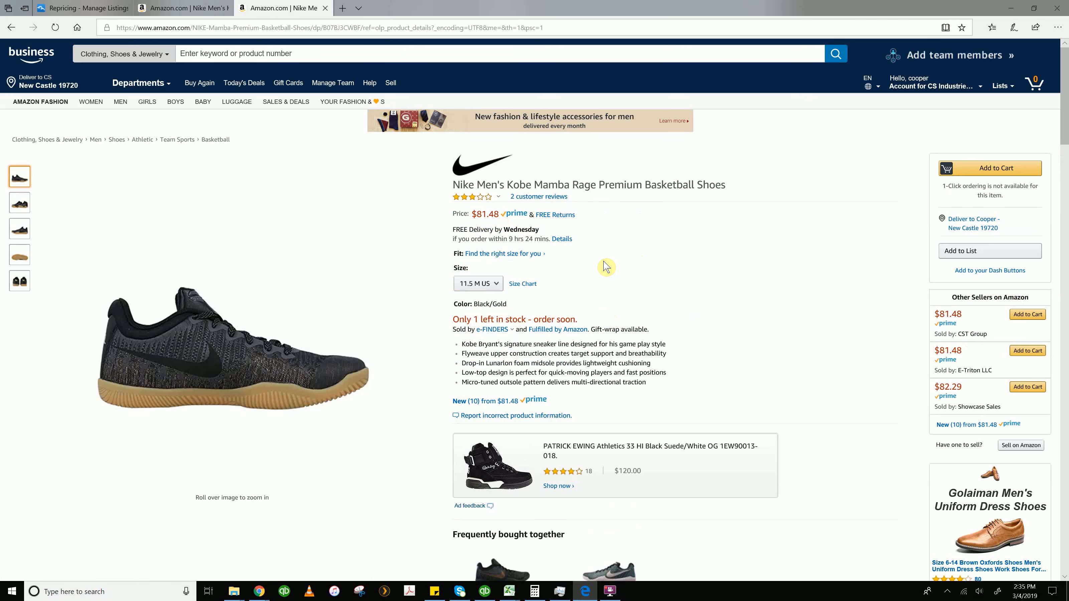
Switch back to the repricing tab and locate the Kobe Mamba Rage listing
{"action": "left_click", "coordinate": [84, 9]}
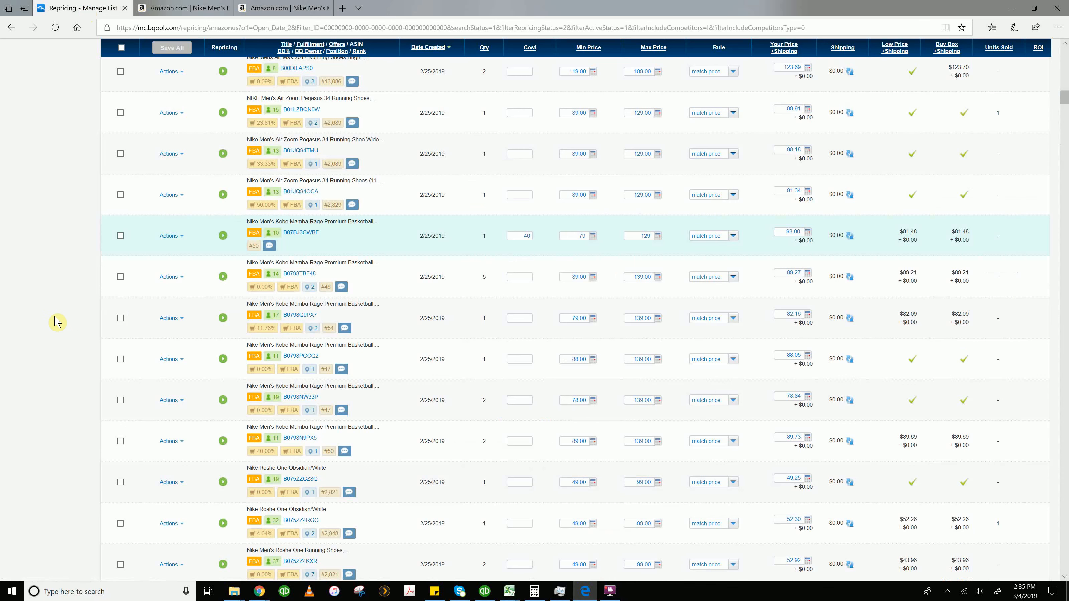
{"action": "scroll", "coordinate": [77, 340], "scroll_direction": "up", "scroll_amount": 1}
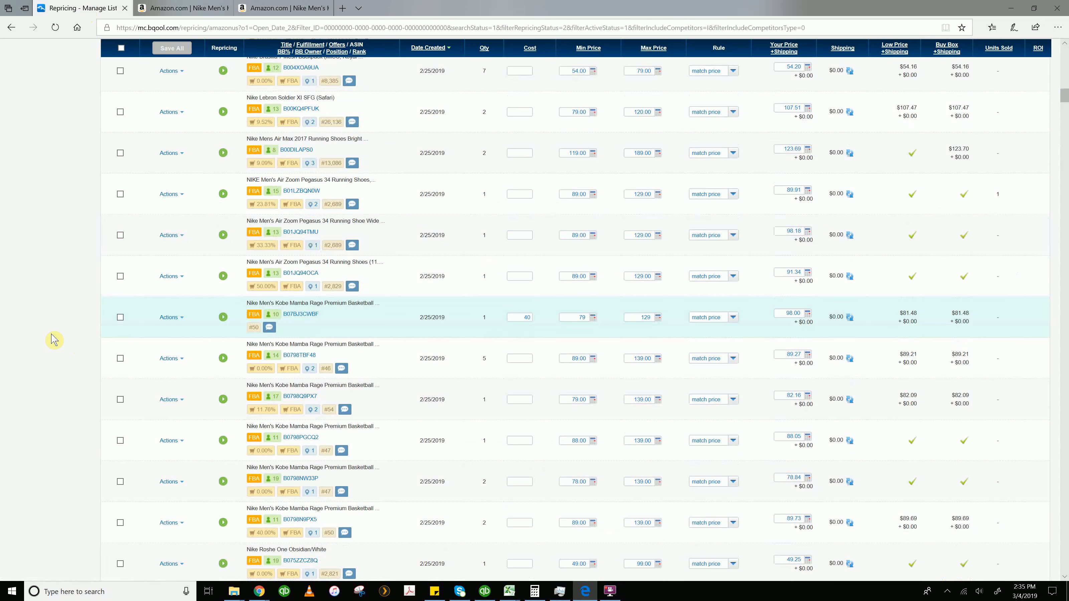
{"action": "scroll", "coordinate": [47, 334], "scroll_direction": "down", "scroll_amount": 1}
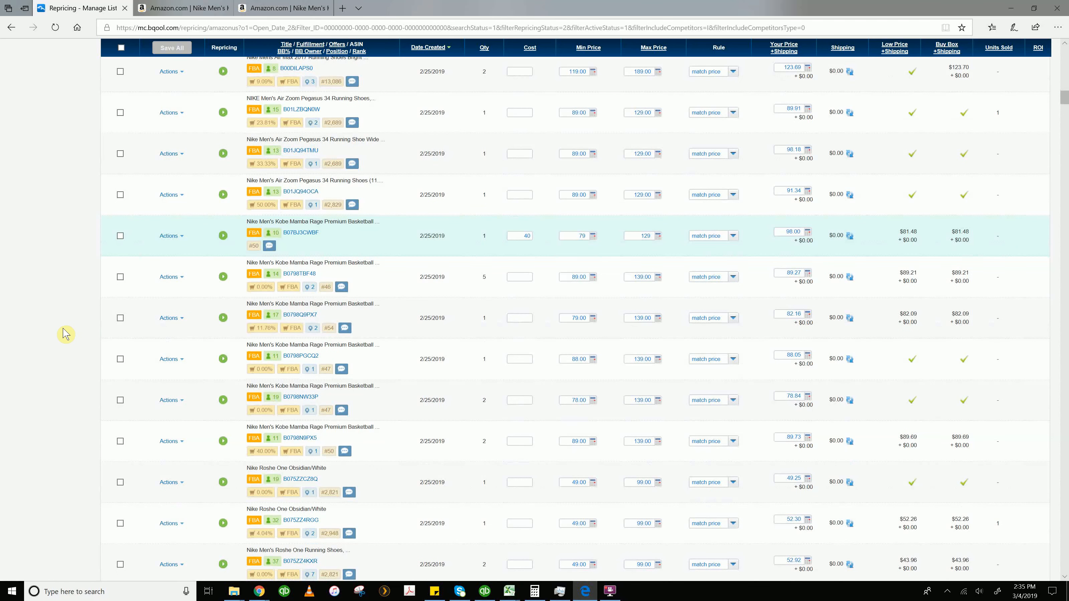